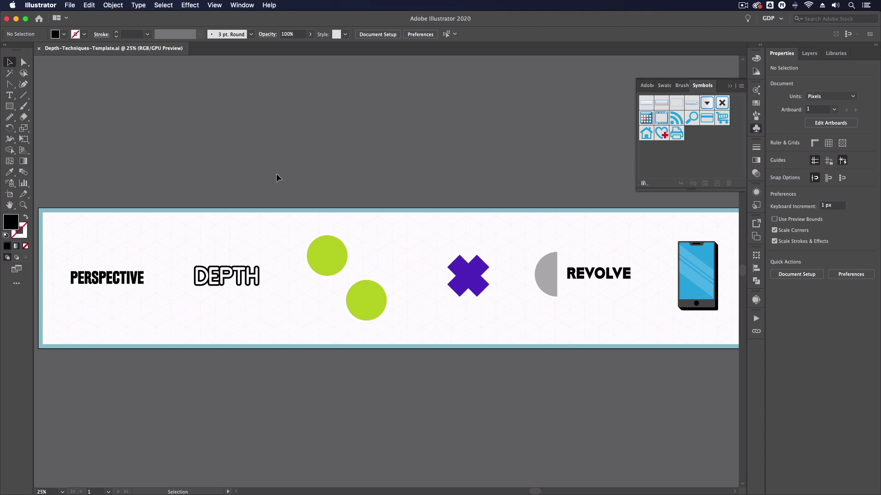
Step: Zoom to 100% on the PERSPECTIVE lettering at the artboard's left end
{"action": "key", "text": "super+equal"}
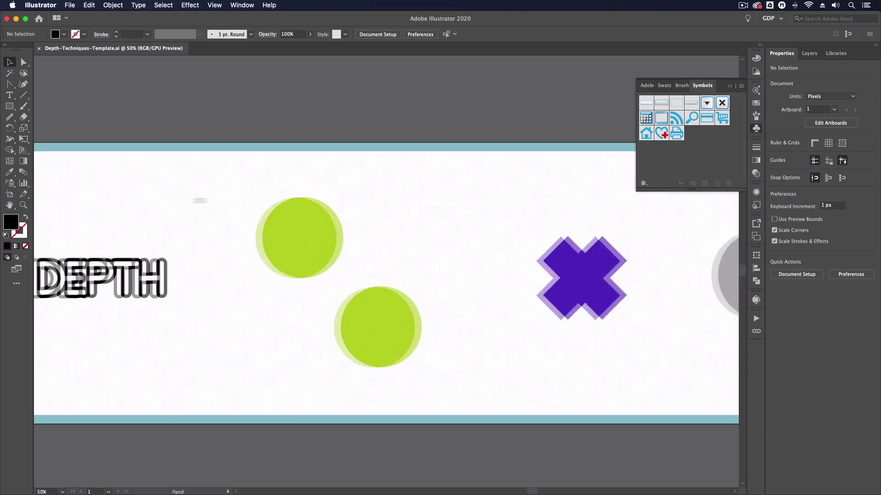
{"action": "left_click_drag", "start_coordinate": [196, 198], "coordinate": [262, 197]}
{"action": "left_click_drag", "start_coordinate": [122, 208], "coordinate": [415, 206]}
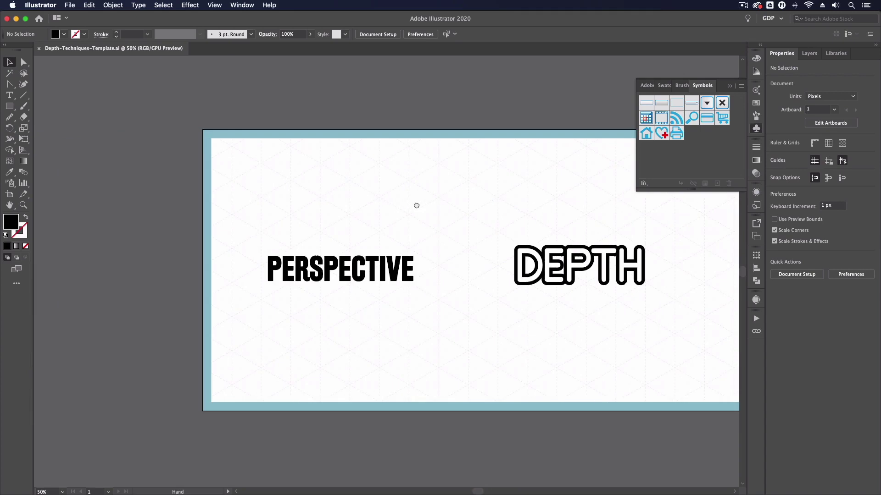
{"action": "key", "text": "super+equal"}
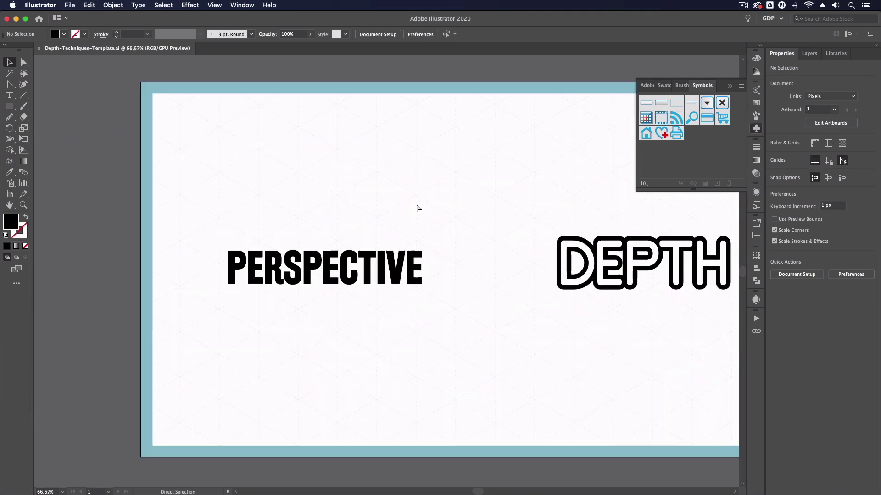
{"action": "scroll", "coordinate": [316, 211], "scroll_direction": "left", "scroll_amount": 3}
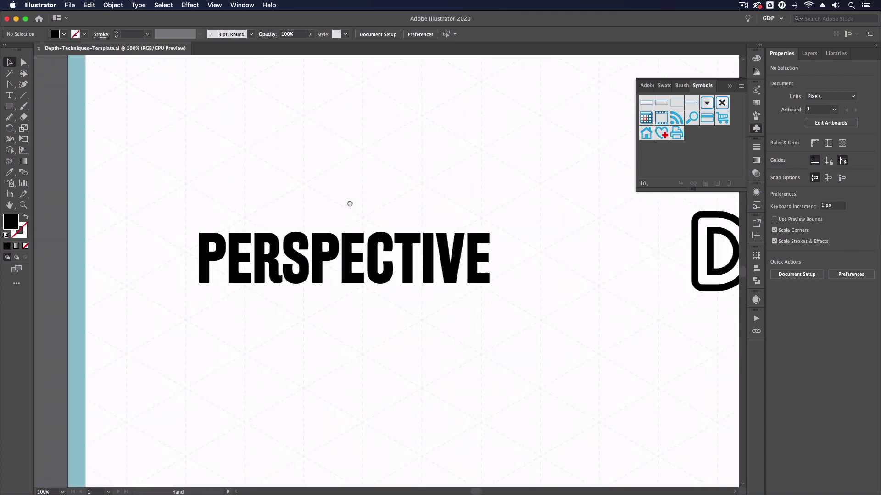
Step: Select the PERSPECTIVE group for distortion, then open Primer Print's Buying Options on Fontspring
{"action": "left_click", "coordinate": [337, 241]}
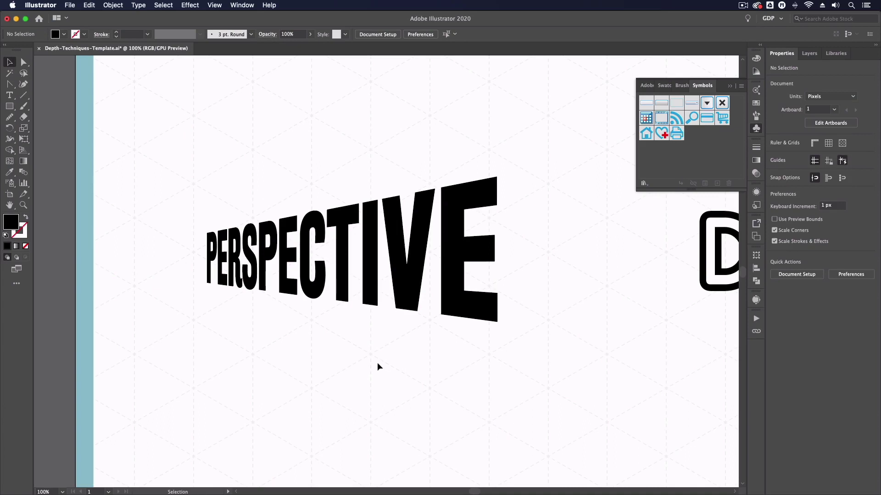
{"action": "scroll", "coordinate": [360, 364], "scroll_direction": "right", "scroll_amount": 1}
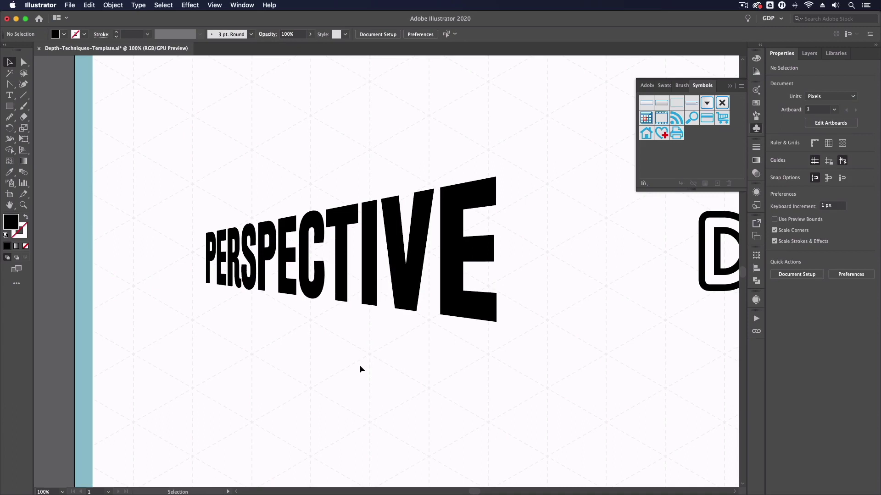
{"action": "scroll", "coordinate": [359, 365], "scroll_direction": "right", "scroll_amount": 10}
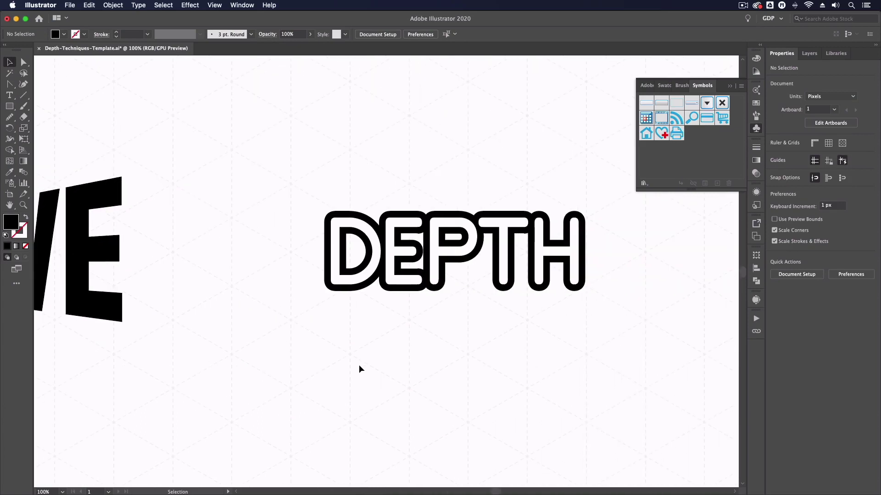
{"action": "scroll", "coordinate": [359, 367], "scroll_direction": "right", "scroll_amount": 5}
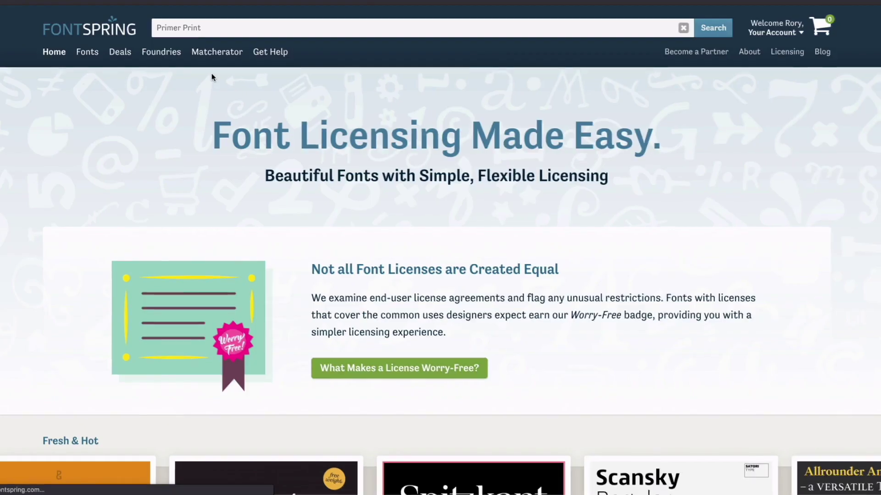
{"action": "scroll", "coordinate": [130, 176], "scroll_direction": "down", "scroll_amount": 9}
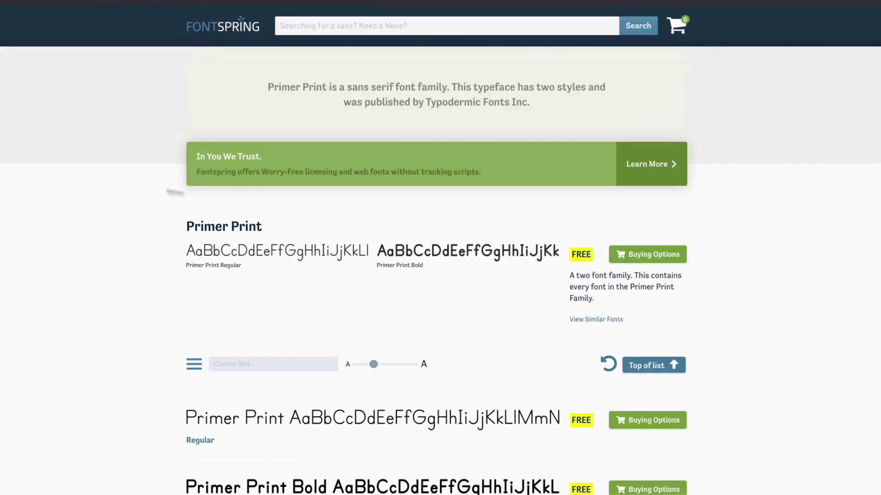
{"action": "left_click", "coordinate": [637, 254]}
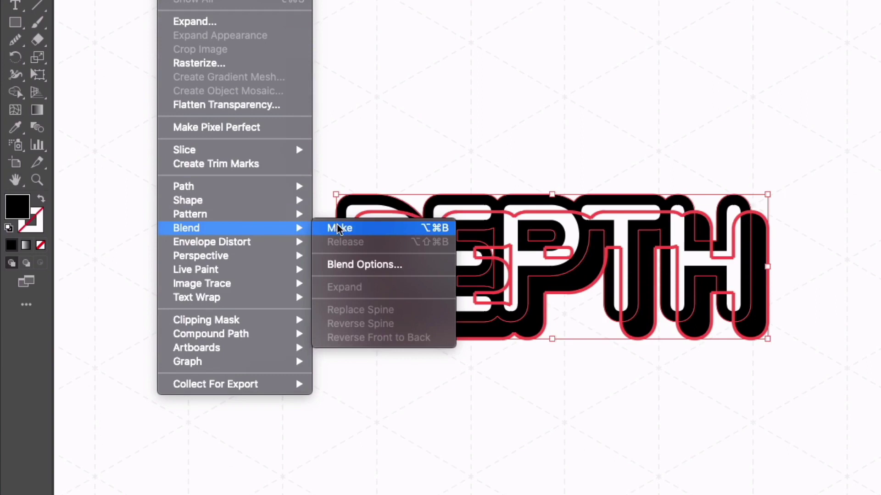
Step: Blend the white DEPTH lettering with its black offset copy using Object > Blend > Make
{"action": "left_click", "coordinate": [339, 228]}
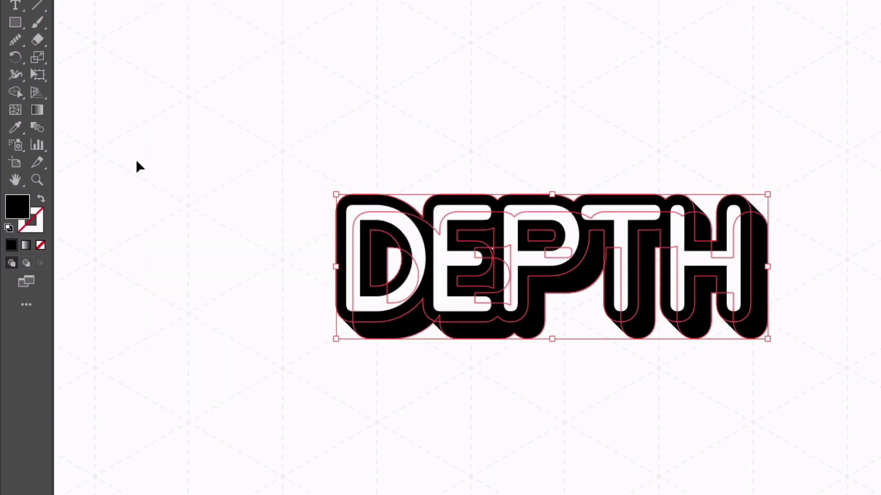
{"action": "double_click", "coordinate": [37, 130]}
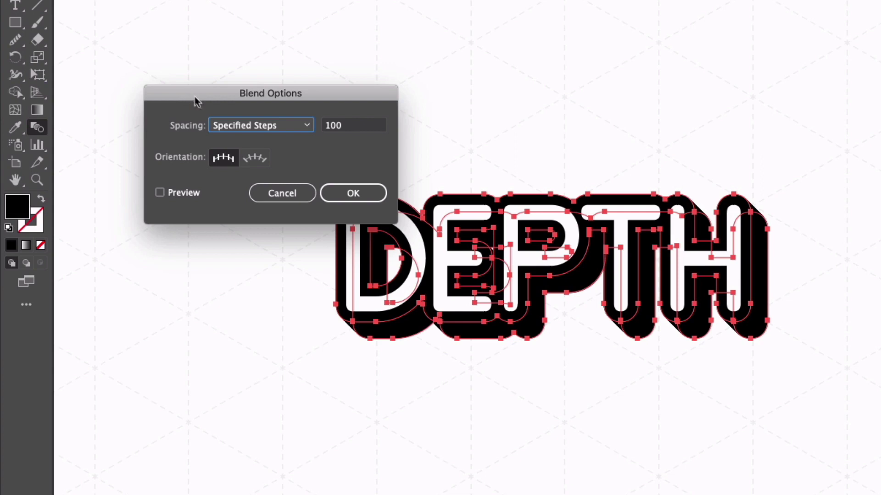
{"action": "left_click", "coordinate": [228, 126]}
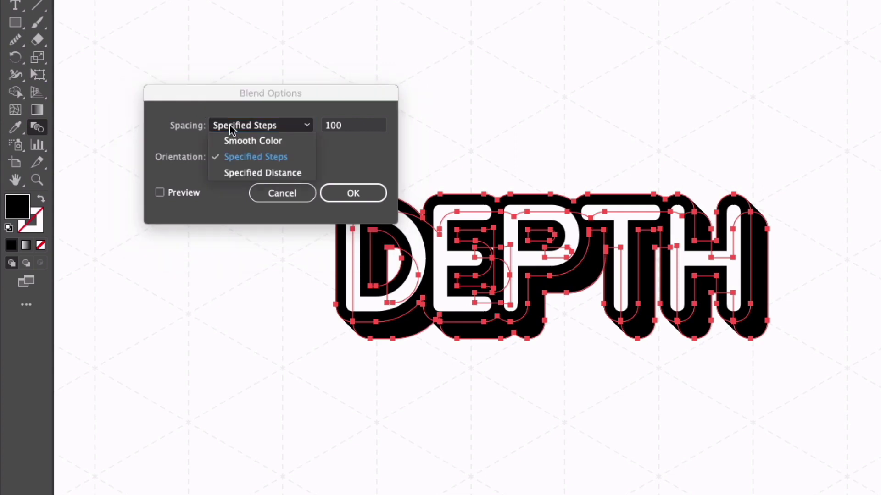
{"action": "left_click", "coordinate": [292, 161]}
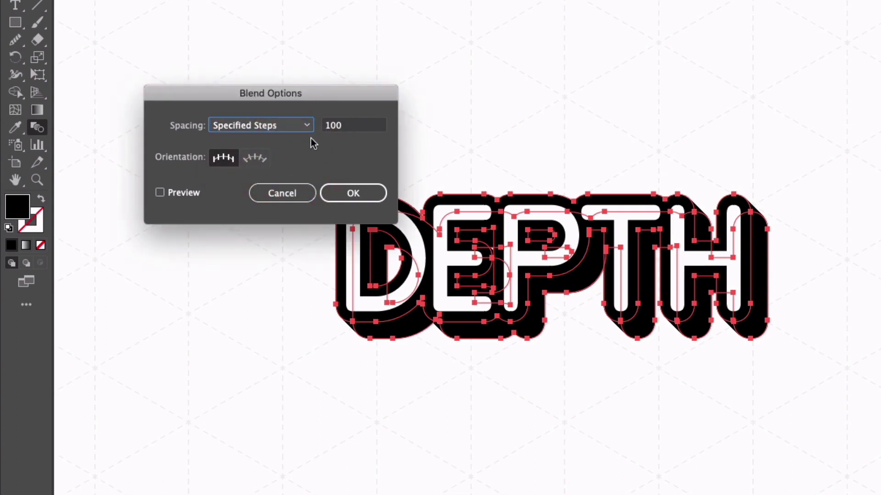
{"action": "left_click", "coordinate": [347, 192]}
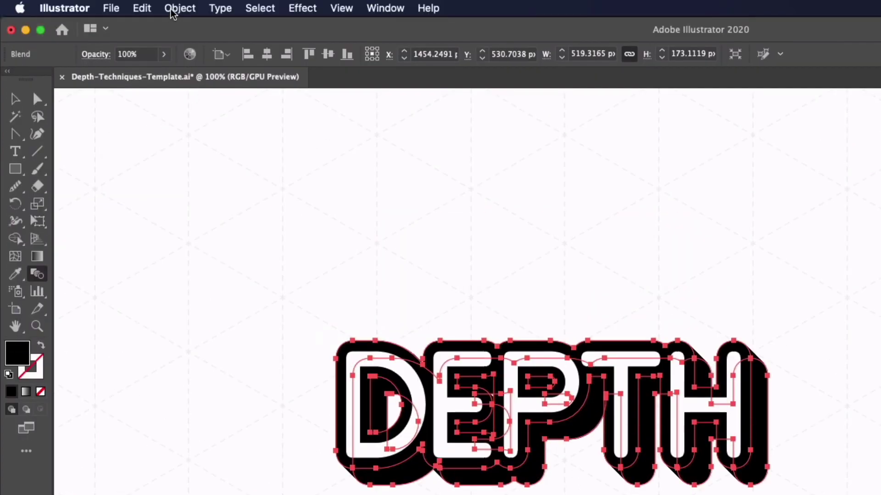
Step: Expand the DEPTH blend into plain shapes with Object > Expand
{"action": "left_click", "coordinate": [170, 9]}
{"action": "left_click", "coordinate": [183, 172]}
{"action": "left_click", "coordinate": [136, 248]}
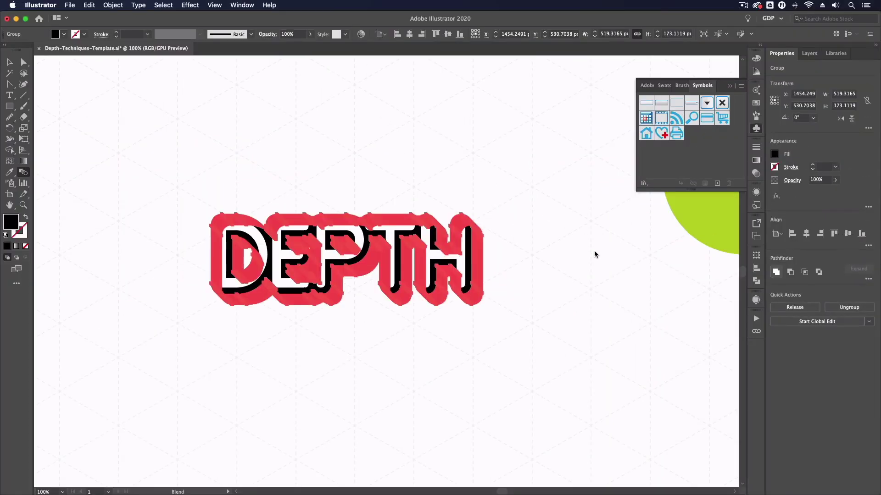
Step: Fill the expanded DEPTH outline and 3-D shadow with an orange swatch
{"action": "key", "text": "v"}
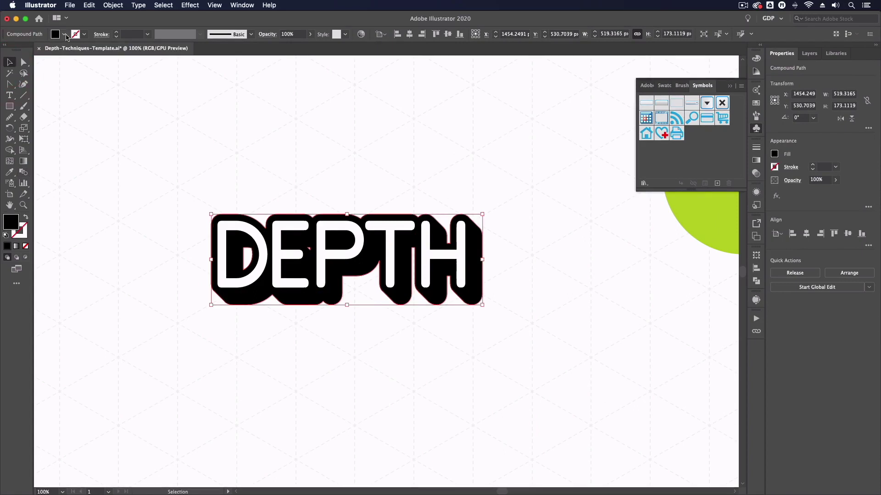
{"action": "left_click", "coordinate": [64, 34]}
{"action": "left_click", "coordinate": [77, 50]}
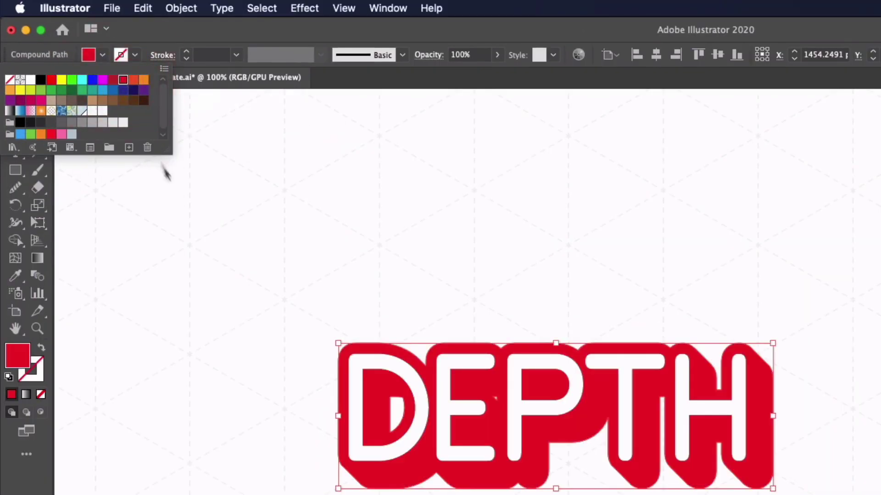
{"action": "left_click", "coordinate": [133, 80]}
{"action": "left_click", "coordinate": [144, 80]}
{"action": "left_click", "coordinate": [300, 256]}
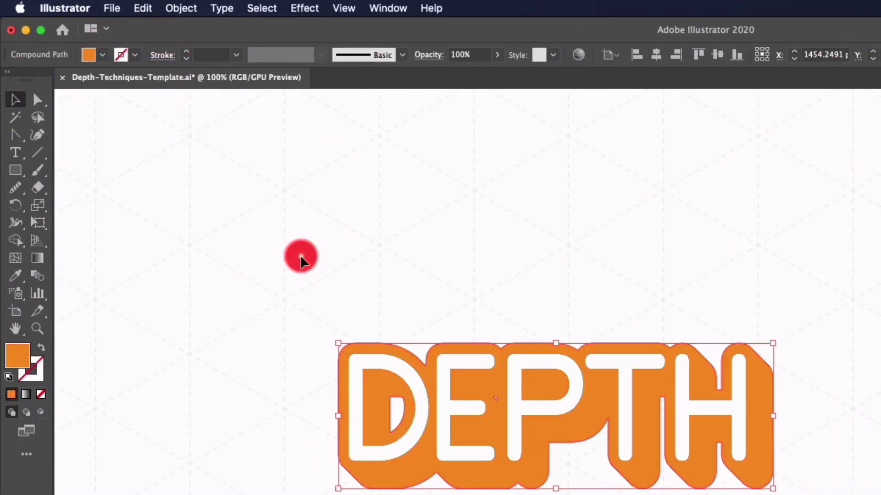
{"action": "scroll", "coordinate": [366, 254], "scroll_direction": "right", "scroll_amount": 10}
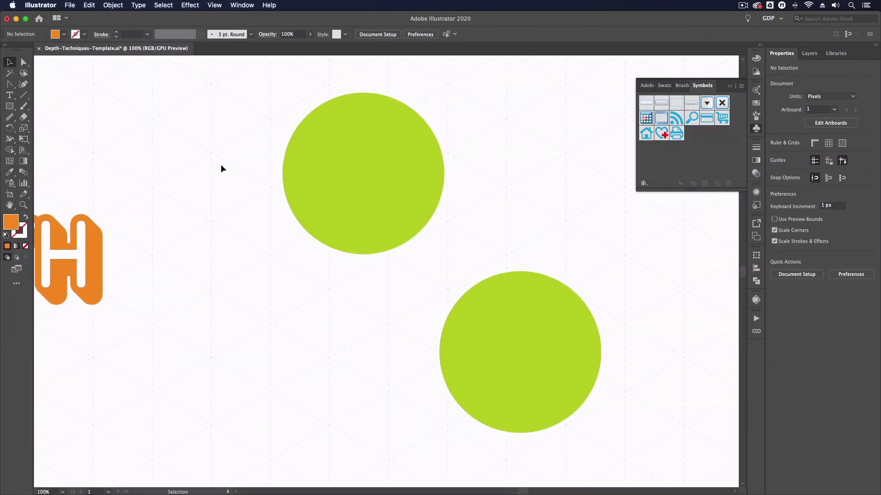
Step: Centre the view on the two lime-green circles and leave them deselected
{"action": "scroll", "coordinate": [221, 169], "scroll_direction": "right", "scroll_amount": 5}
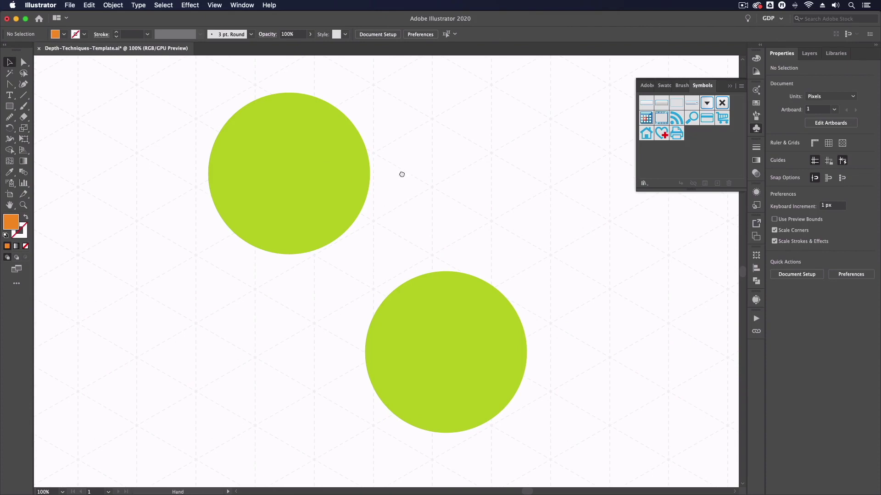
{"action": "left_click_drag", "start_coordinate": [401, 173], "coordinate": [396, 180]}
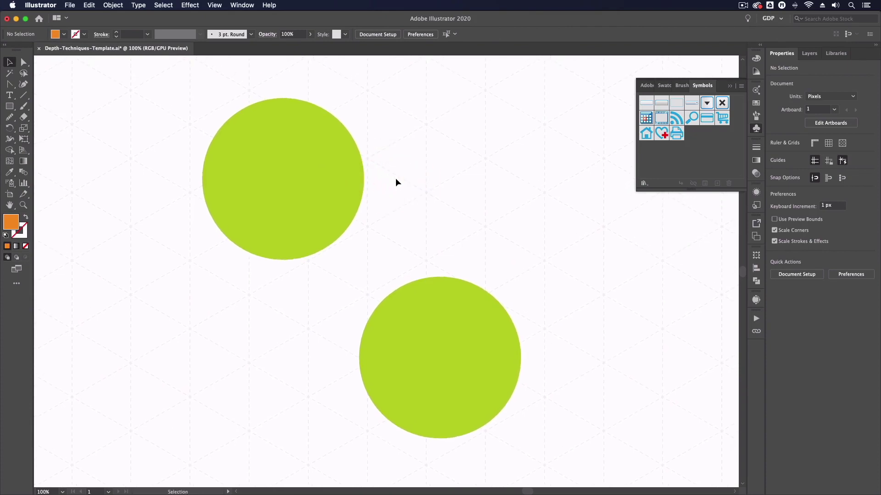
{"action": "left_click", "coordinate": [322, 183]}
{"action": "left_click", "coordinate": [171, 240]}
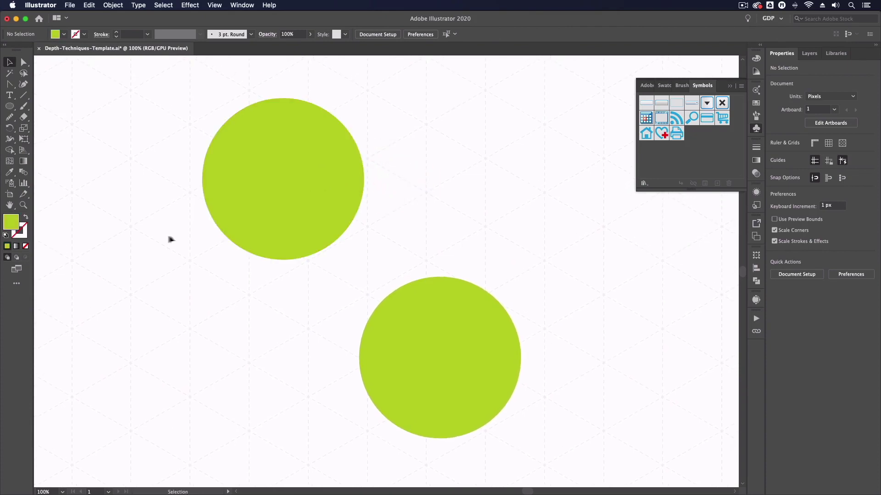
{"action": "left_click", "coordinate": [252, 212]}
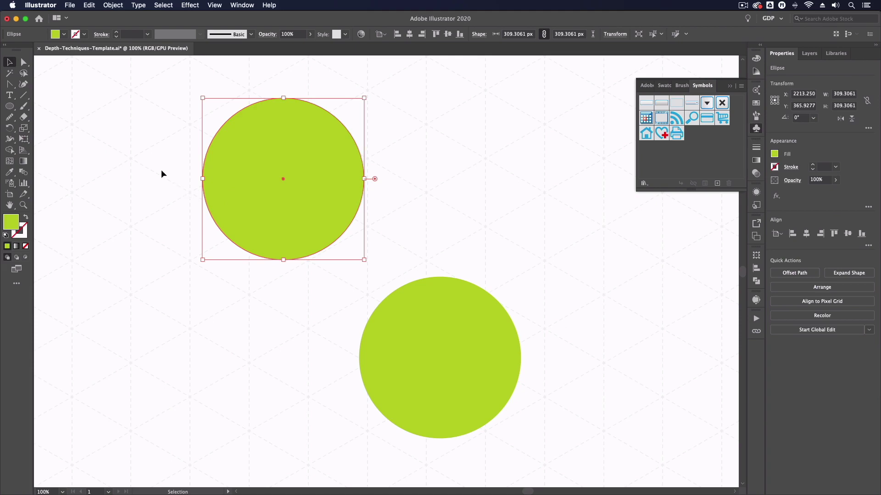
{"action": "left_click", "coordinate": [149, 166]}
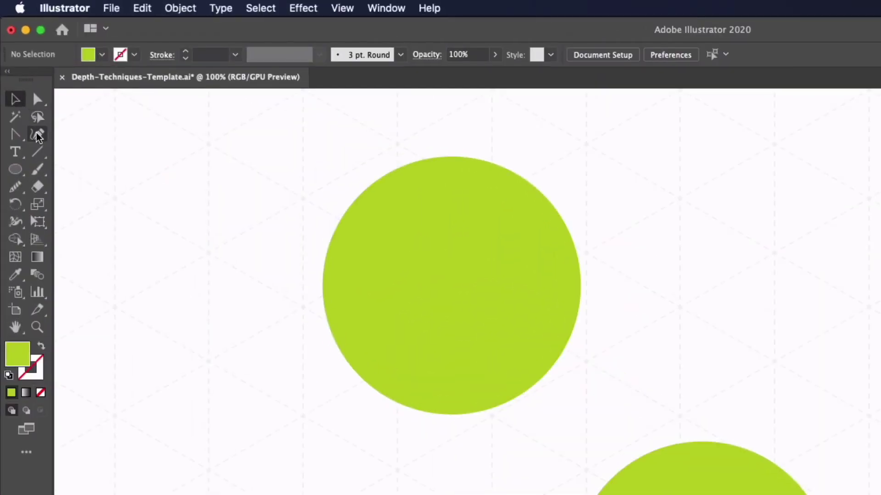
{"action": "left_click", "coordinate": [37, 137]}
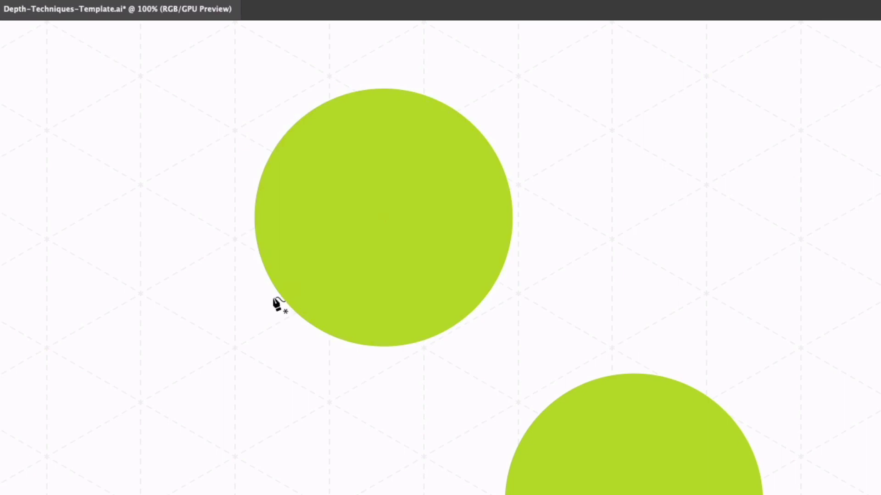
Step: Draw a curved arc along the top circle's upper-left edge
{"action": "left_click", "coordinate": [274, 297]}
{"action": "left_click_drag", "start_coordinate": [325, 120], "coordinate": [469, 115]}
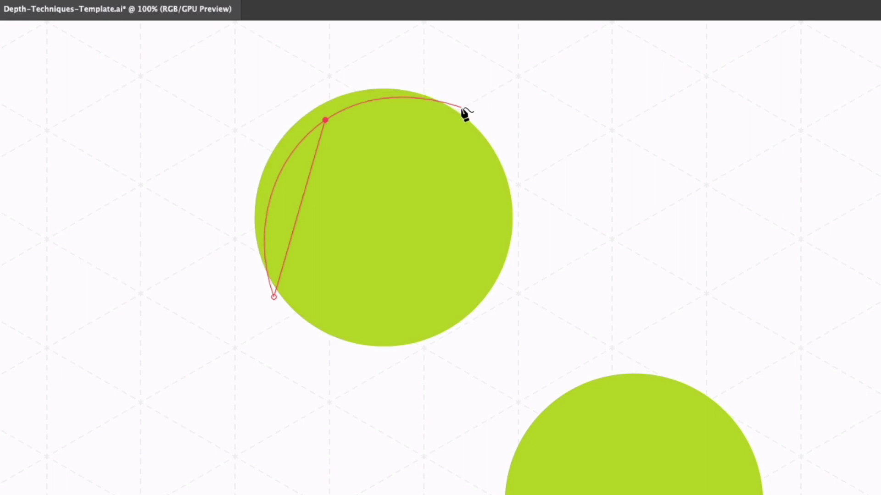
{"action": "left_click", "coordinate": [461, 107]}
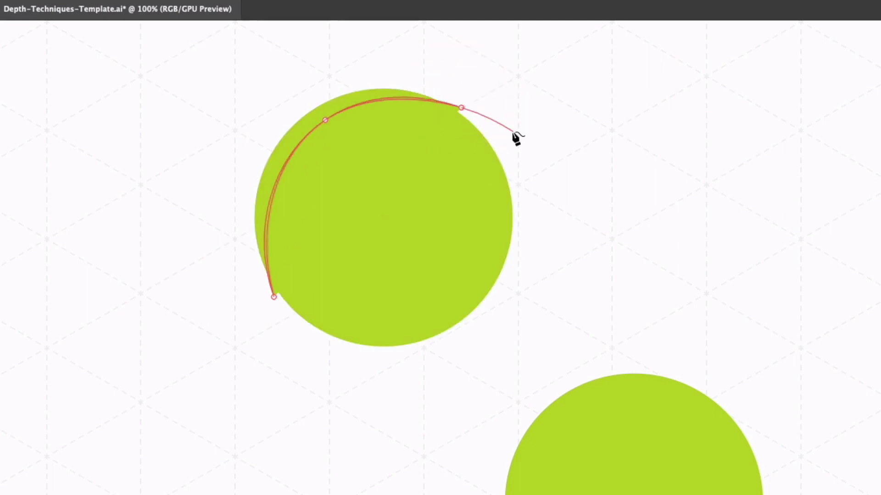
{"action": "key", "text": "Escape"}
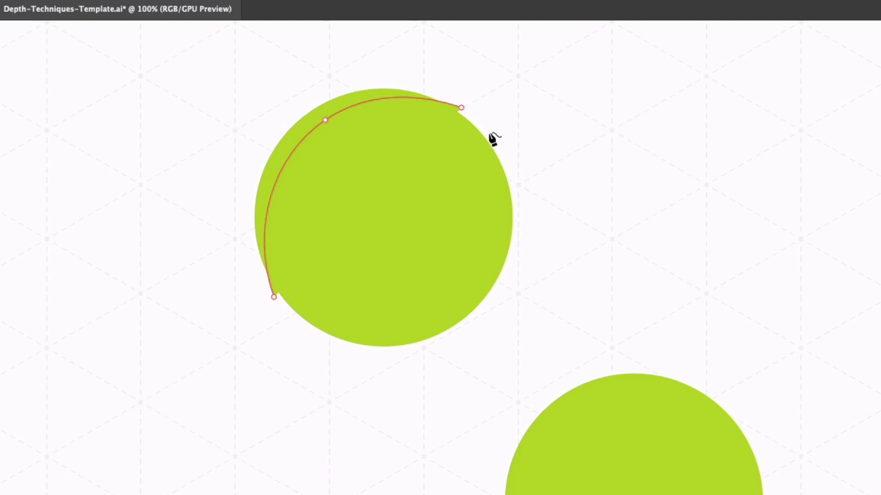
Step: Draw a second arc hugging the lower-right edge, then swap the arcs' fill and stroke
{"action": "left_click", "coordinate": [488, 133]}
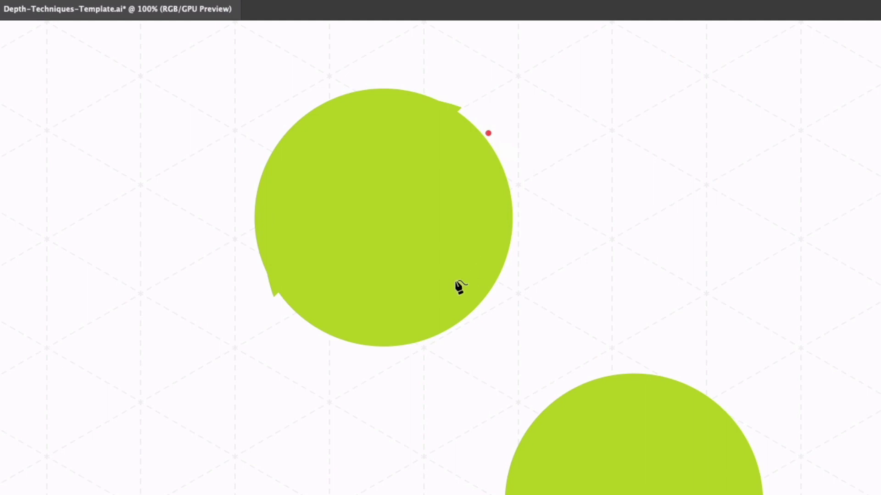
{"action": "left_click_drag", "start_coordinate": [455, 280], "coordinate": [397, 285]}
{"action": "left_click_drag", "start_coordinate": [282, 305], "coordinate": [256, 287]}
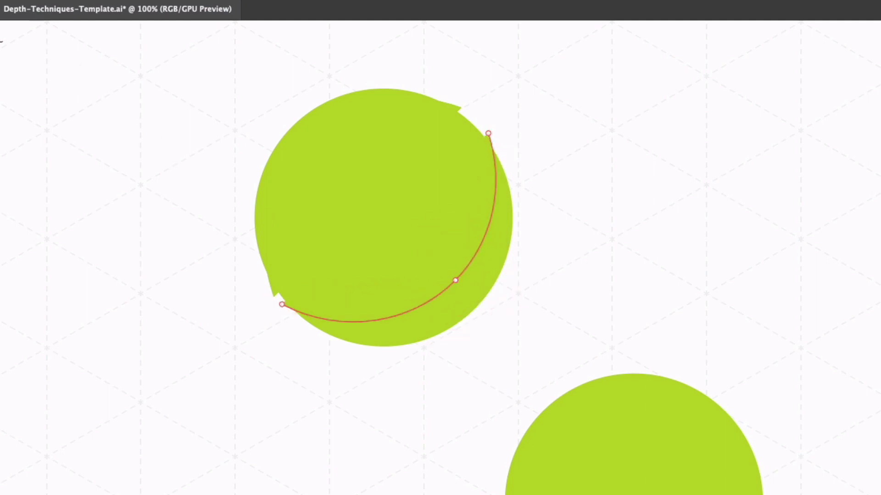
{"action": "key", "text": "v"}
{"action": "left_click_drag", "start_coordinate": [476, 126], "coordinate": [432, 109]}
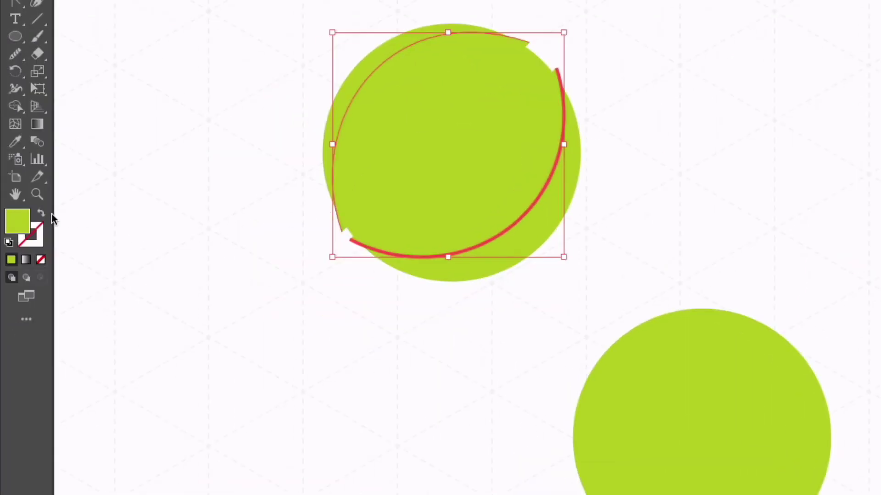
{"action": "left_click", "coordinate": [43, 215]}
Step: Select the upper green circle together with both arcs
{"action": "key", "text": "super+shift+a"}
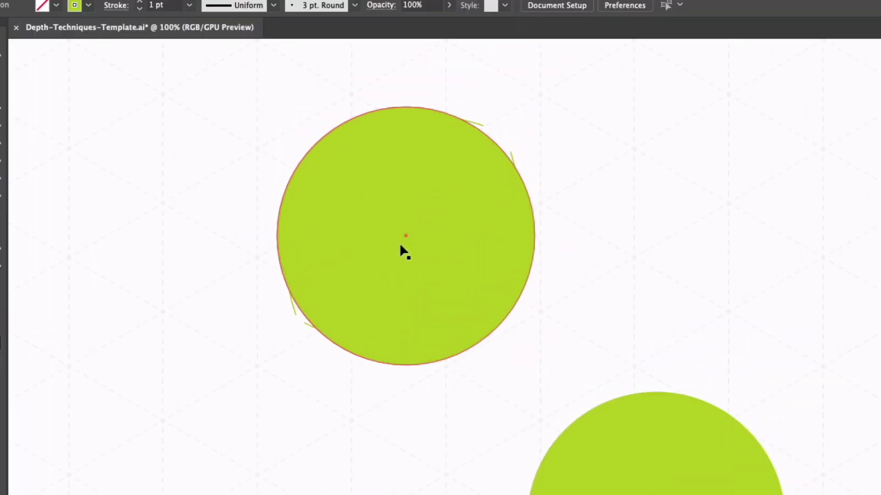
{"action": "left_click", "coordinate": [398, 248]}
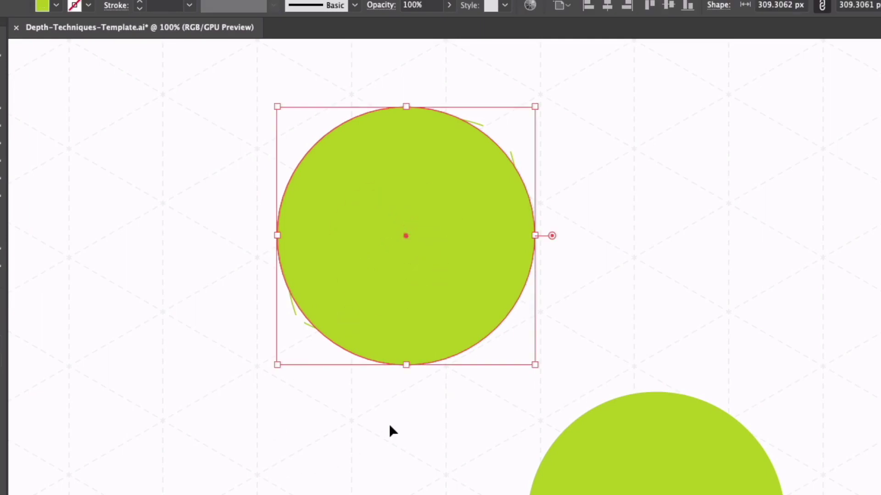
{"action": "key", "text": "a"}
{"action": "key", "text": "v"}
{"action": "key", "text": "a"}
{"action": "key", "text": "v"}
{"action": "left_click_drag", "start_coordinate": [375, 299], "coordinate": [470, 316]}
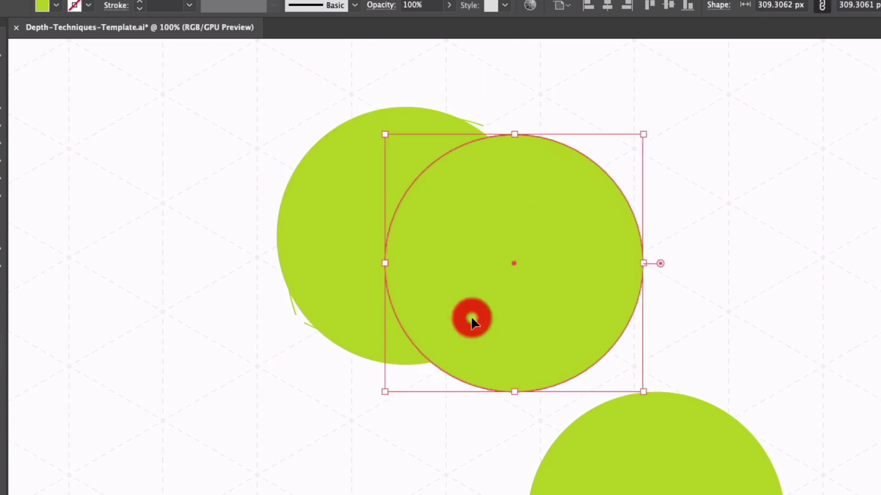
{"action": "key", "text": "ctrl+z"}
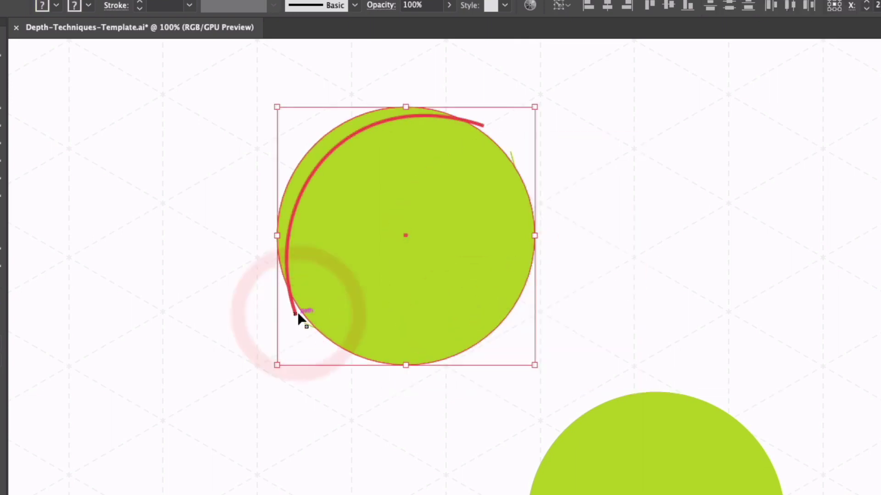
{"action": "left_click_drag", "start_coordinate": [298, 312], "coordinate": [308, 329]}
{"action": "left_click", "coordinate": [306, 329]}
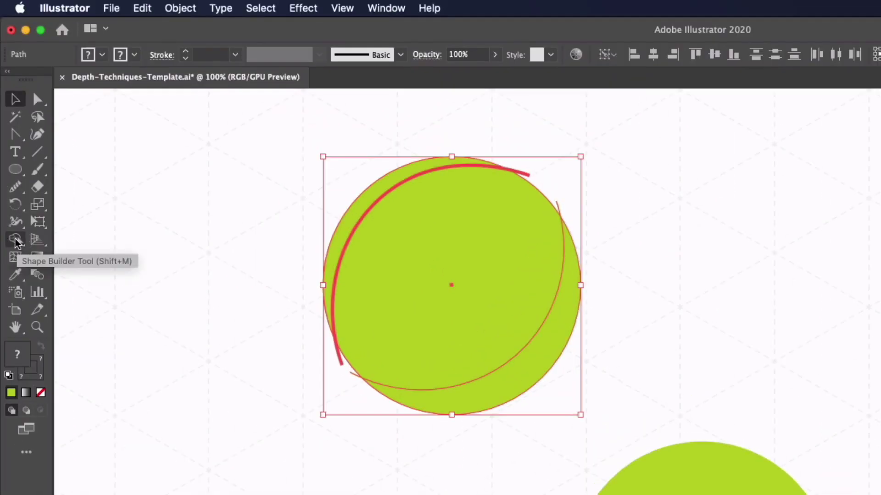
Step: Use the Shape Builder to split off the upper-left and lower-right crescents, then deselect
{"action": "left_click", "coordinate": [16, 240]}
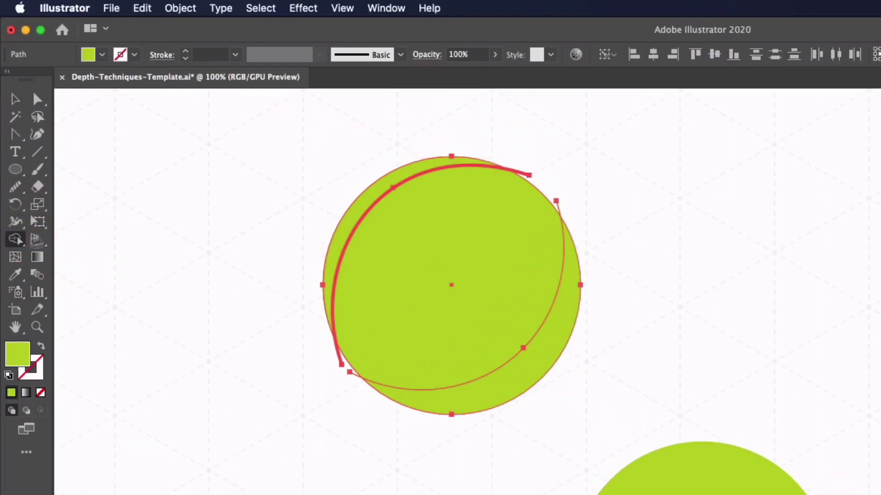
{"action": "left_click", "coordinate": [374, 198]}
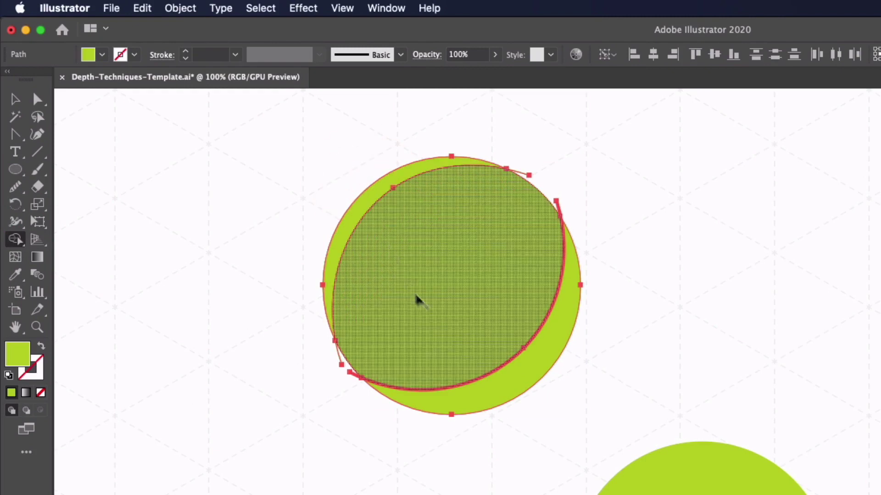
{"action": "left_click", "coordinate": [505, 377]}
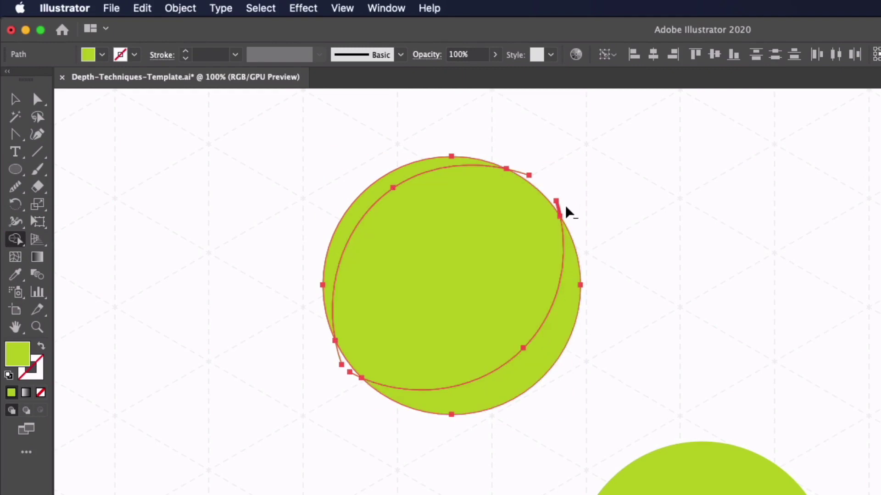
{"action": "mouse_move", "coordinate": [549, 195]}
{"action": "left_mouse_down"}
{"action": "mouse_move", "coordinate": [517, 170]}
{"action": "mouse_move", "coordinate": [404, 293]}
{"action": "mouse_move", "coordinate": [350, 378]}
{"action": "left_mouse_up"}
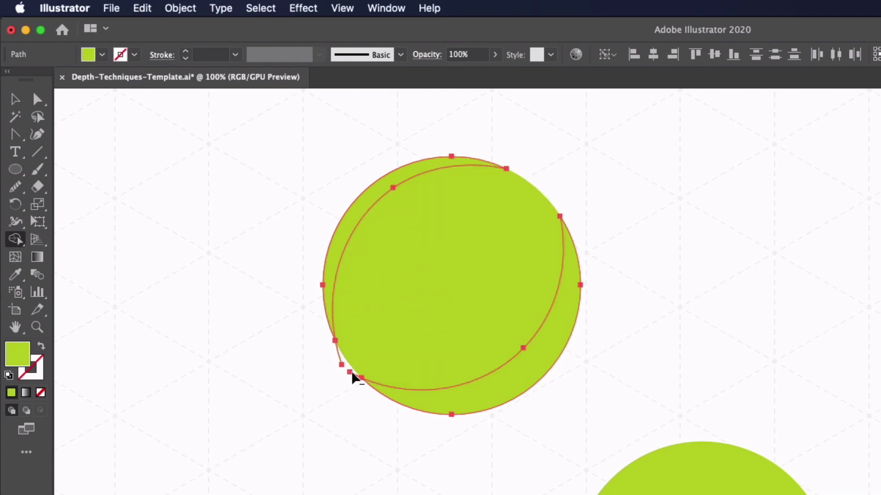
{"action": "key", "text": "v"}
{"action": "left_click", "coordinate": [219, 204]}
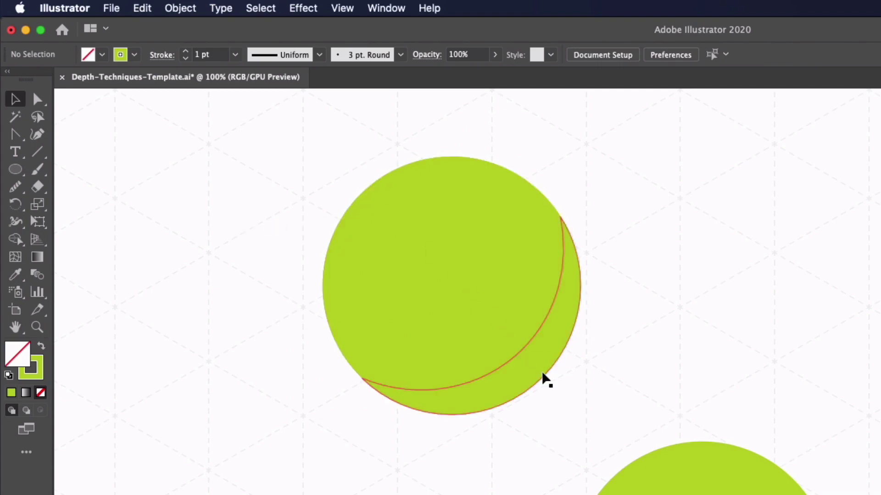
Step: Make the upper-left crescent a white highlight at 25% opacity
{"action": "left_click", "coordinate": [371, 198]}
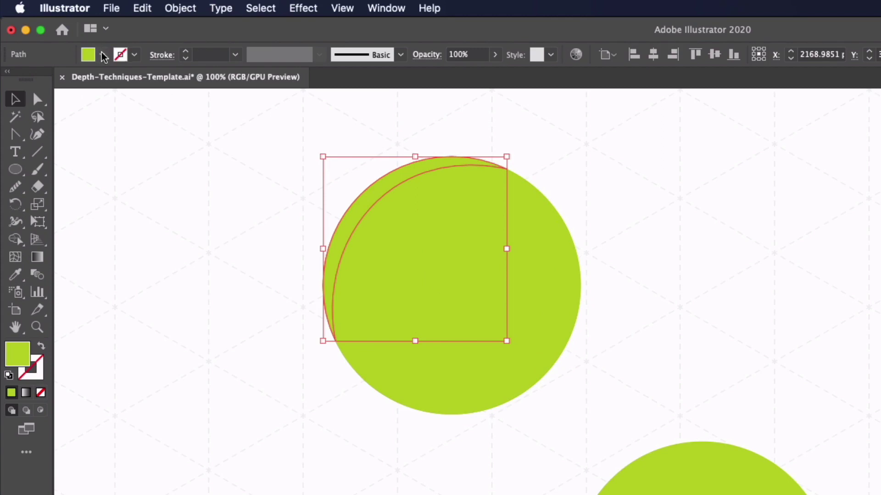
{"action": "left_click", "coordinate": [102, 55]}
{"action": "left_click", "coordinate": [30, 80]}
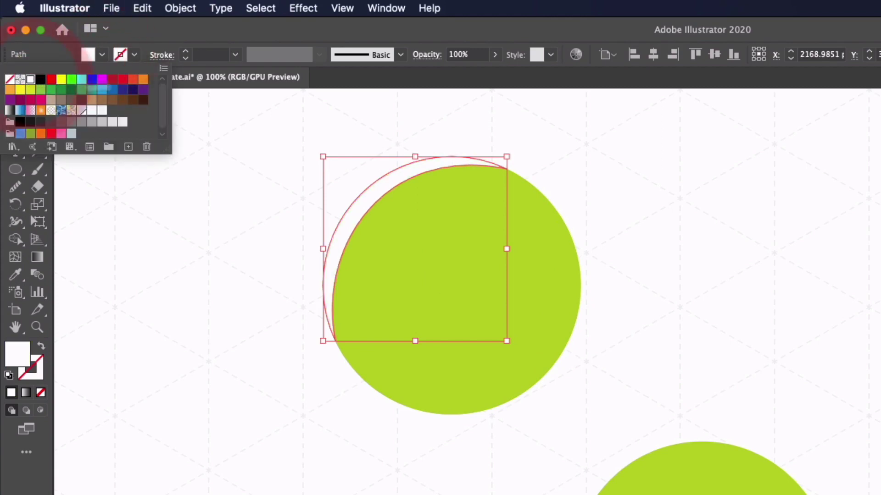
{"action": "left_click", "coordinate": [454, 55]}
{"action": "left_click", "coordinate": [454, 52]}
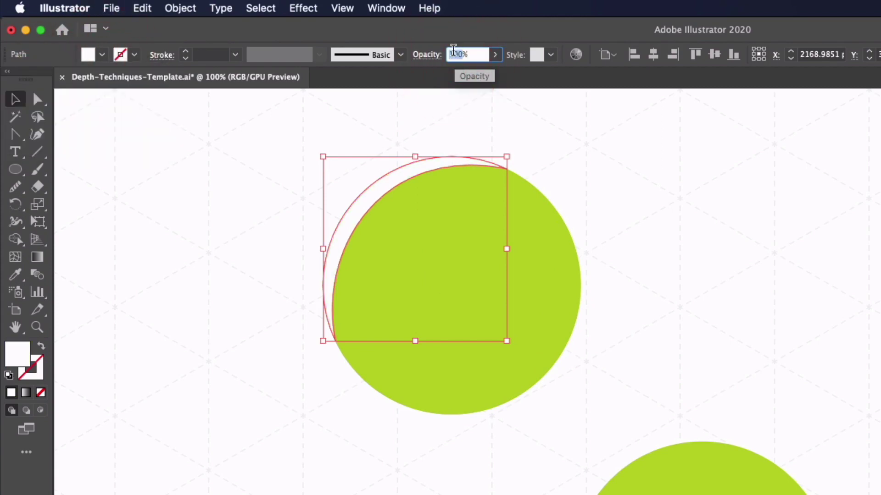
{"action": "type", "text": "2"}
{"action": "type", "text": "5"}
{"action": "left_click", "coordinate": [285, 207]}
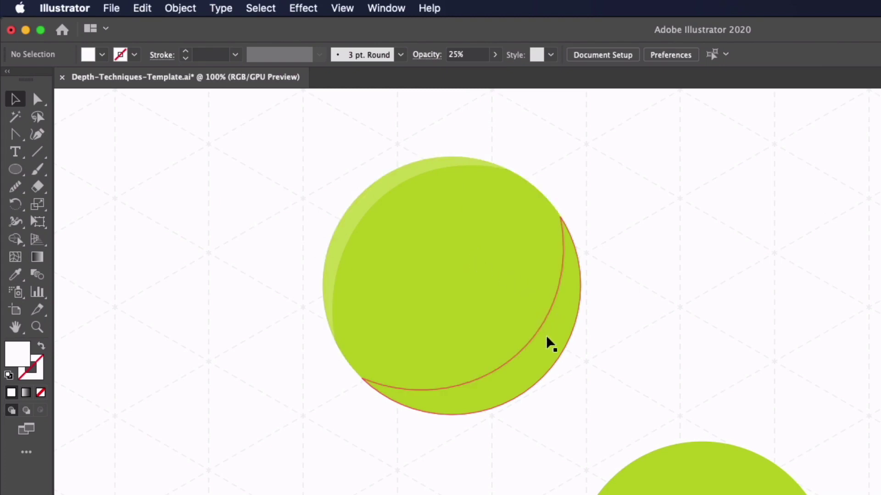
Step: Make the lower-right crescent a black shadow at 5% opacity
{"action": "left_click", "coordinate": [542, 362]}
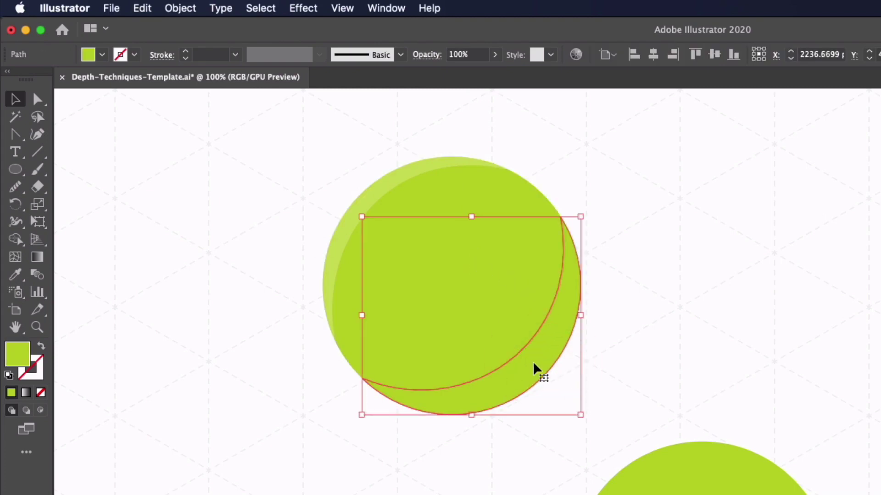
{"action": "left_click", "coordinate": [101, 55]}
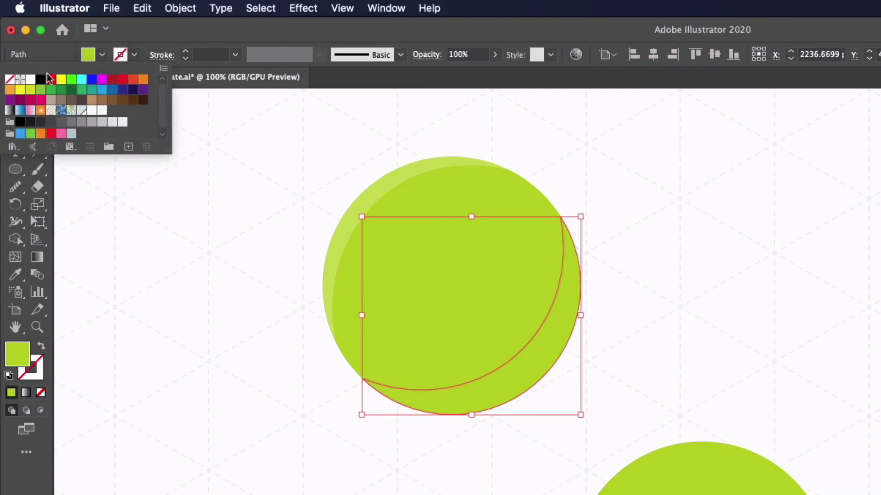
{"action": "left_click", "coordinate": [41, 80]}
{"action": "left_click", "coordinate": [454, 54]}
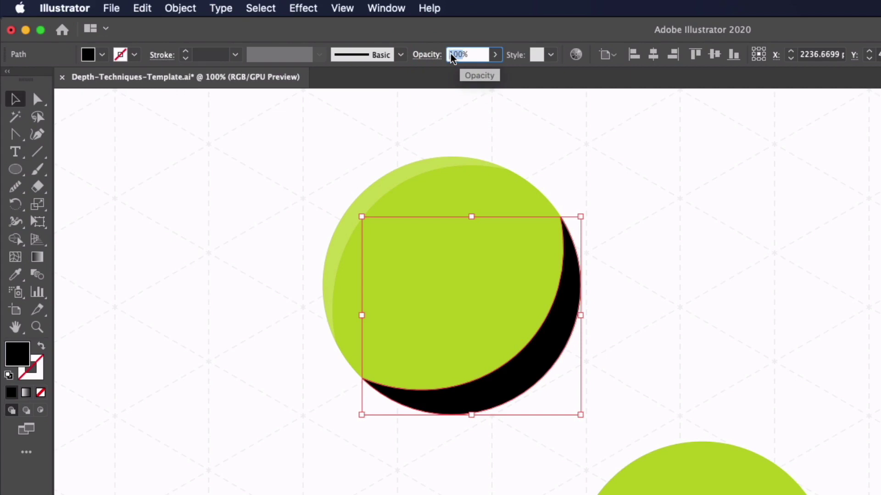
{"action": "type", "text": "5"}
{"action": "key", "text": "Return"}
{"action": "left_click", "coordinate": [175, 259]}
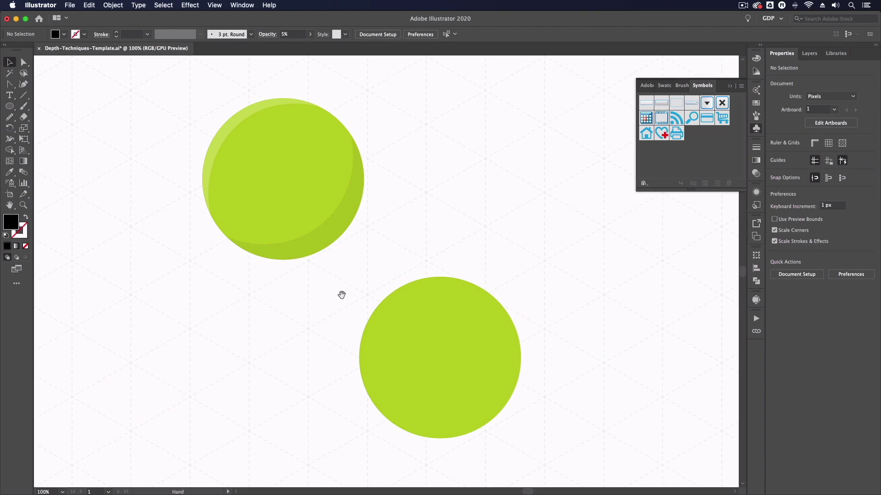
Step: Fill the lower circle with a radial gradient whose start stop is a crimson swatch
{"action": "key", "text": "space"}
{"action": "left_click_drag", "start_coordinate": [346, 301], "coordinate": [224, 210]}
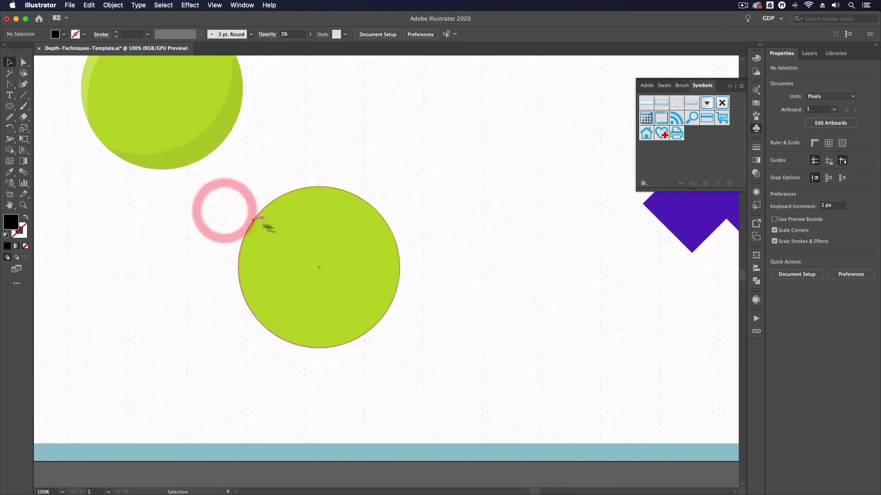
{"action": "left_click", "coordinate": [301, 237]}
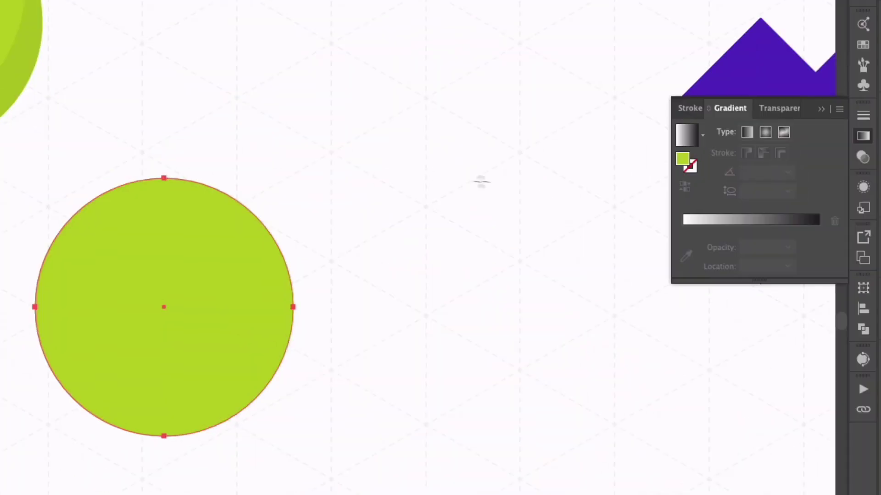
{"action": "left_click", "coordinate": [738, 220]}
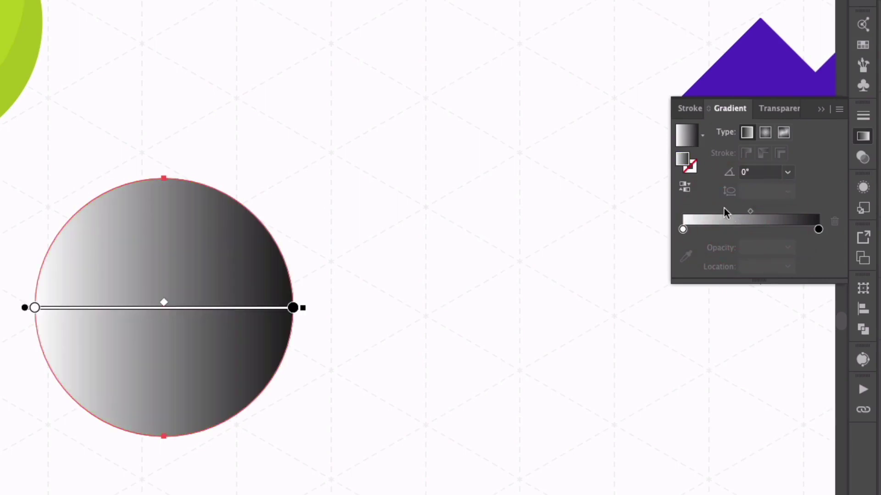
{"action": "left_click", "coordinate": [764, 133]}
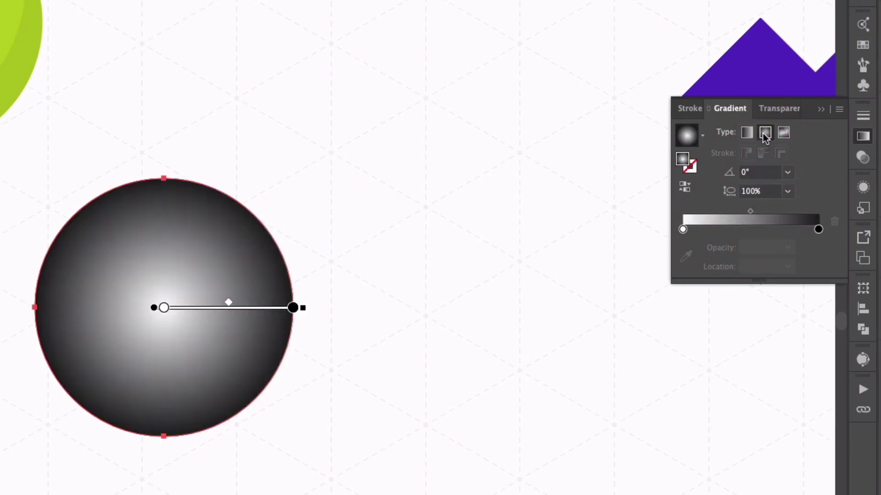
{"action": "double_click", "coordinate": [683, 229]}
{"action": "left_click", "coordinate": [629, 307]}
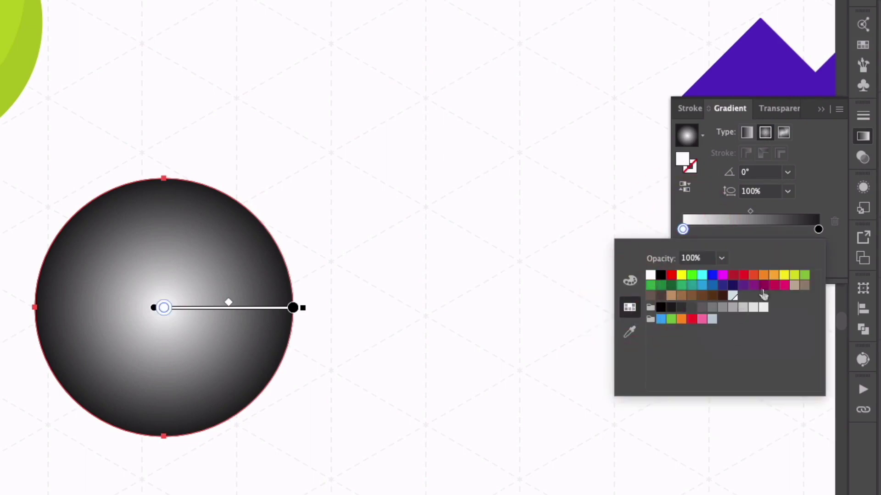
{"action": "left_click", "coordinate": [773, 287]}
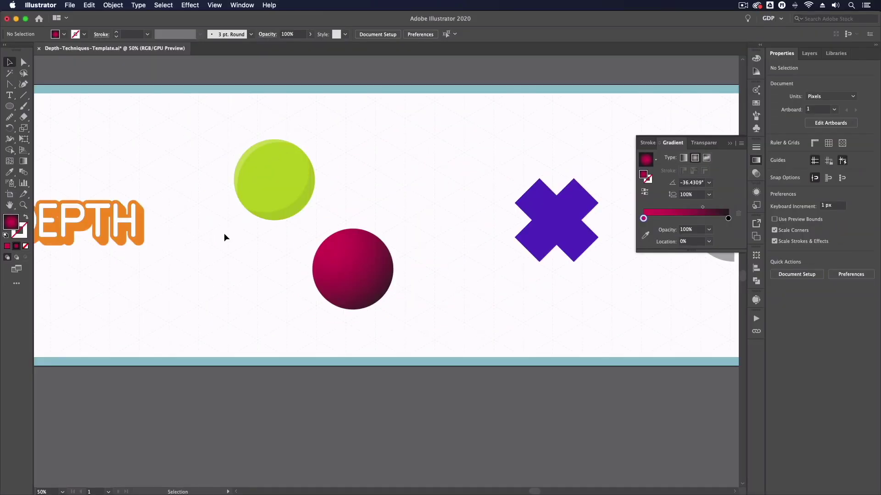
Step: Zoom in and select the purple X shape
{"action": "key", "text": "super+equal"}
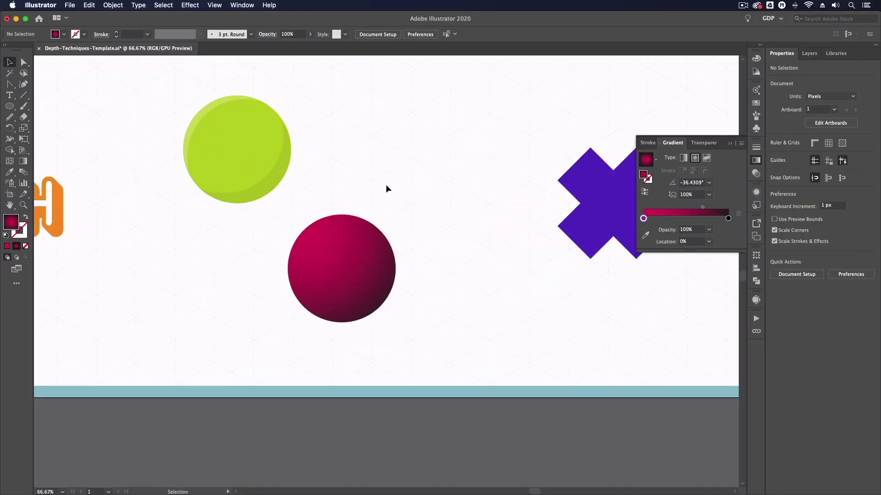
{"action": "left_click_drag", "start_coordinate": [436, 199], "coordinate": [254, 240]}
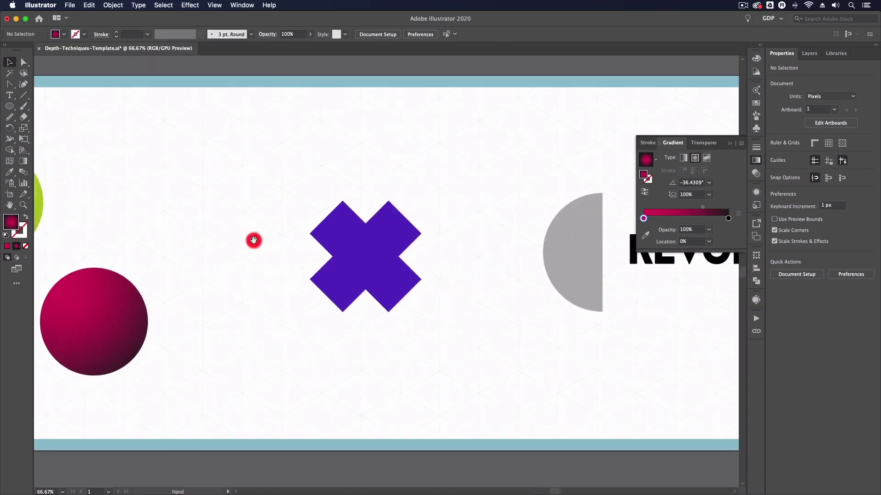
{"action": "left_click", "coordinate": [332, 241]}
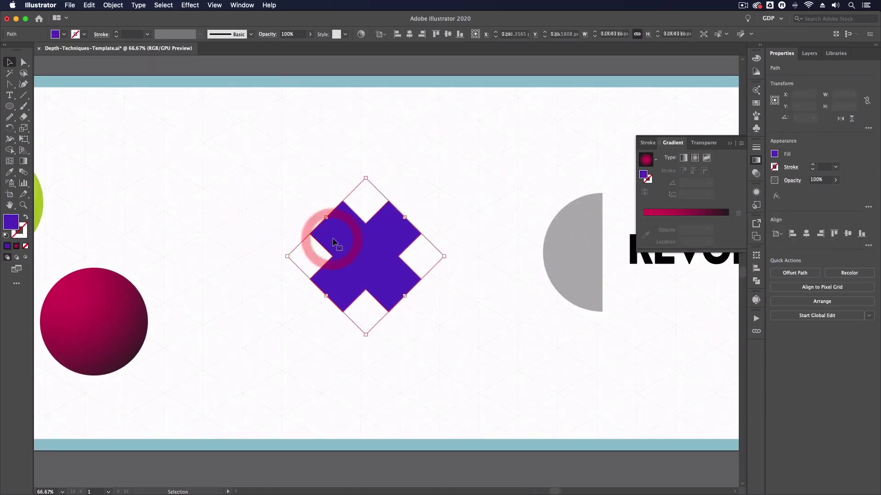
{"action": "key", "text": "a"}
{"action": "key", "text": "super+1"}
{"action": "key", "text": "super+z"}
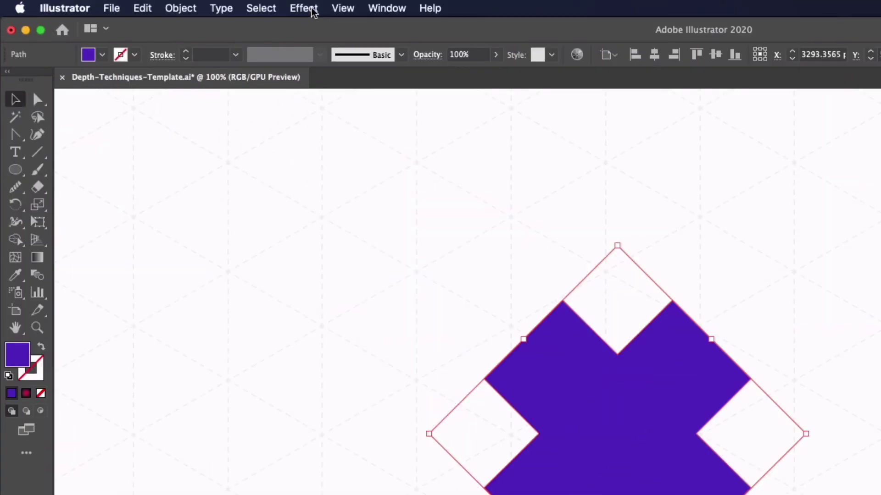
Step: Apply 3D Extrude & Bevel to the X, rotated -1°, 20°, -2° and 466 pt deep
{"action": "left_click", "coordinate": [311, 10]}
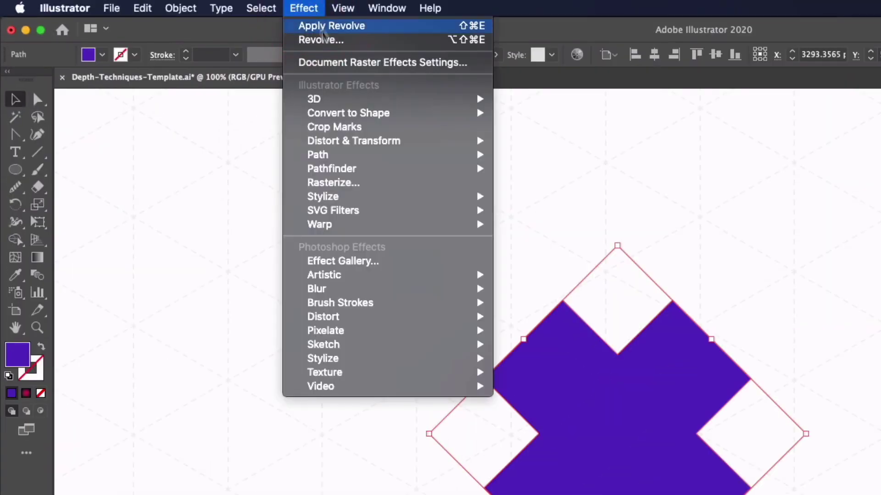
{"action": "mouse_move", "coordinate": [459, 99]}
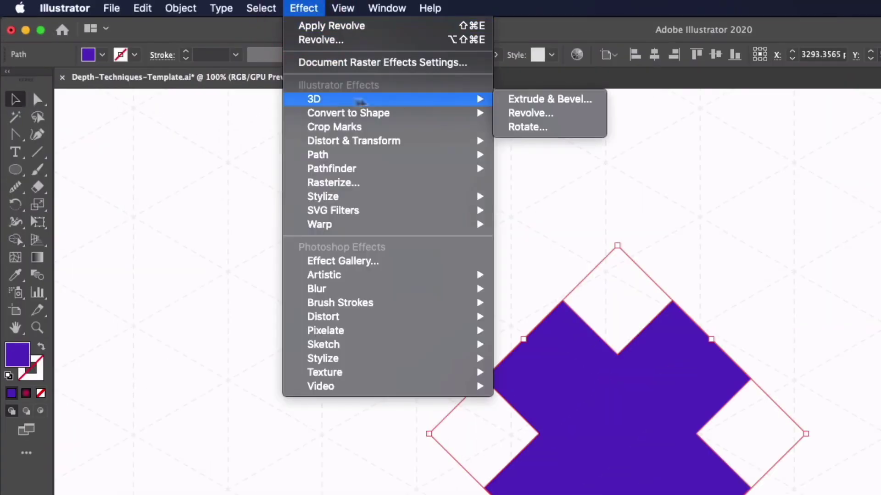
{"action": "left_click", "coordinate": [521, 99]}
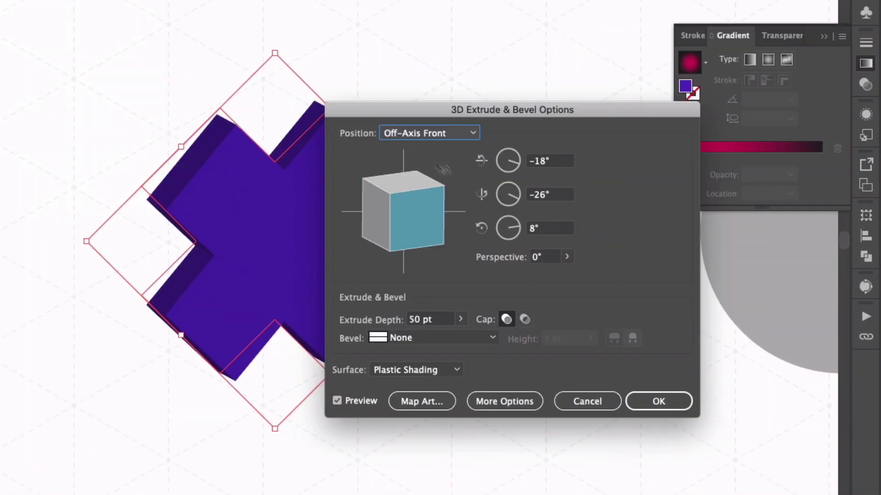
{"action": "left_click_drag", "start_coordinate": [421, 224], "coordinate": [399, 218]}
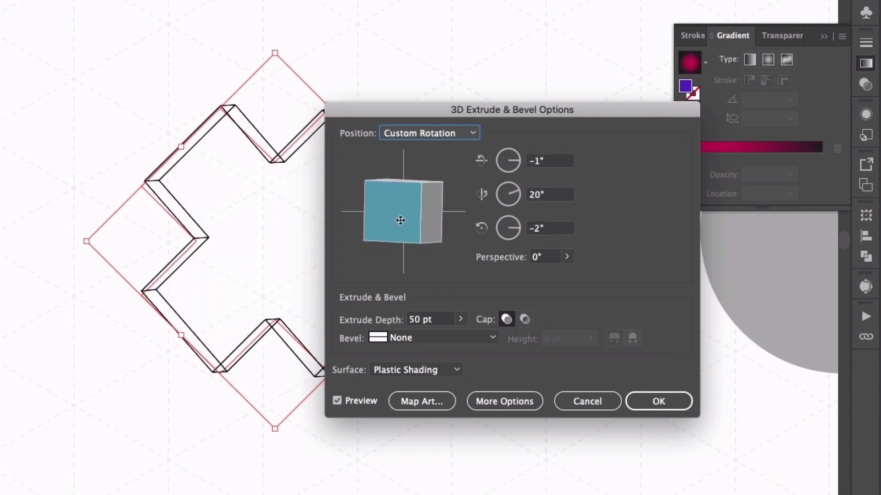
{"action": "left_click", "coordinate": [460, 319]}
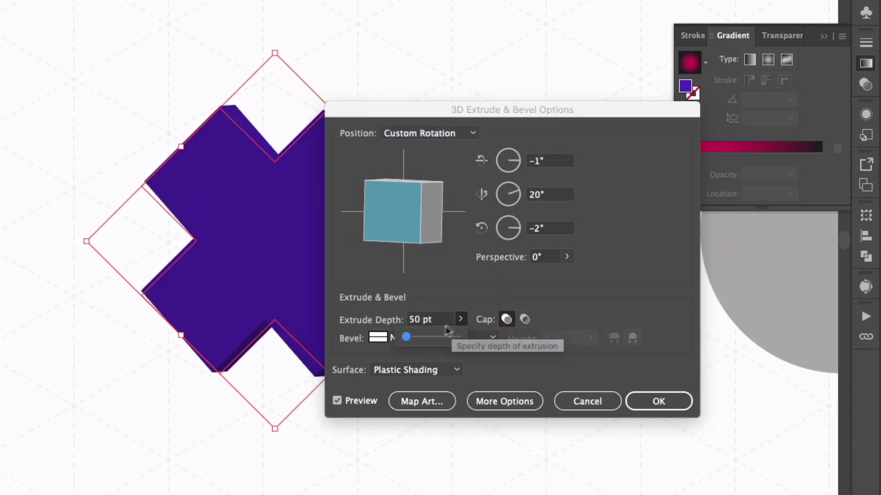
{"action": "left_click_drag", "start_coordinate": [404, 337], "coordinate": [417, 338]}
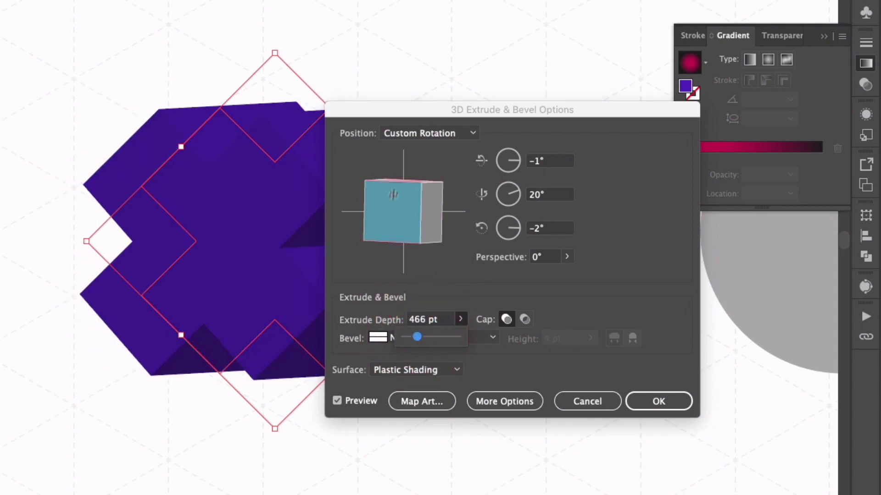
Step: Start the X's extrusion from the Top position, tilted to -136°, with 241 pt depth
{"action": "left_click", "coordinate": [422, 133]}
{"action": "left_click", "coordinate": [413, 231]}
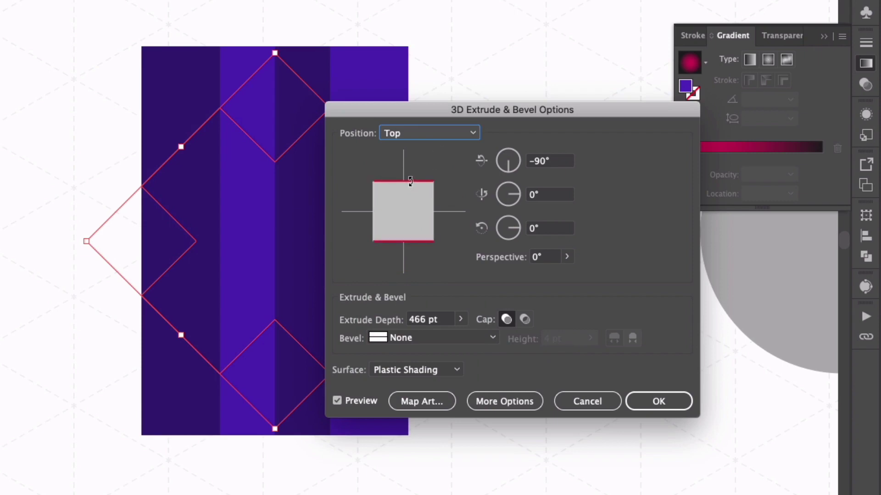
{"action": "left_click_drag", "start_coordinate": [410, 181], "coordinate": [408, 214]}
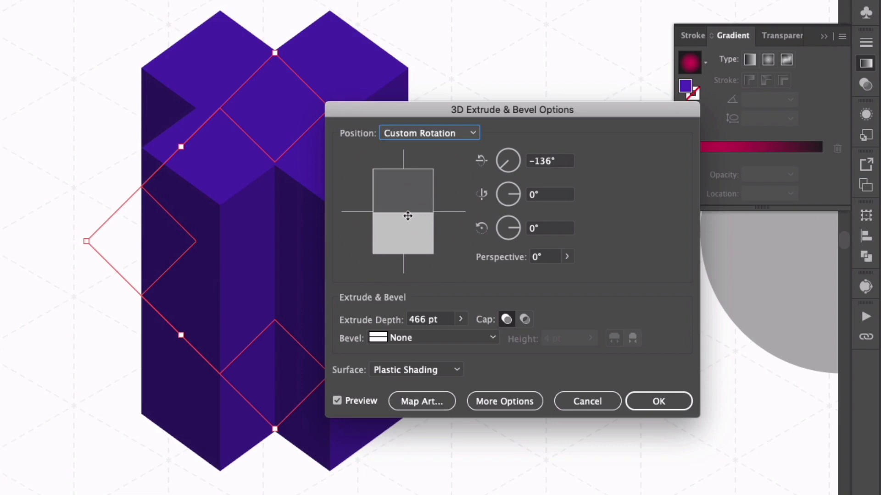
{"action": "left_click", "coordinate": [459, 319]}
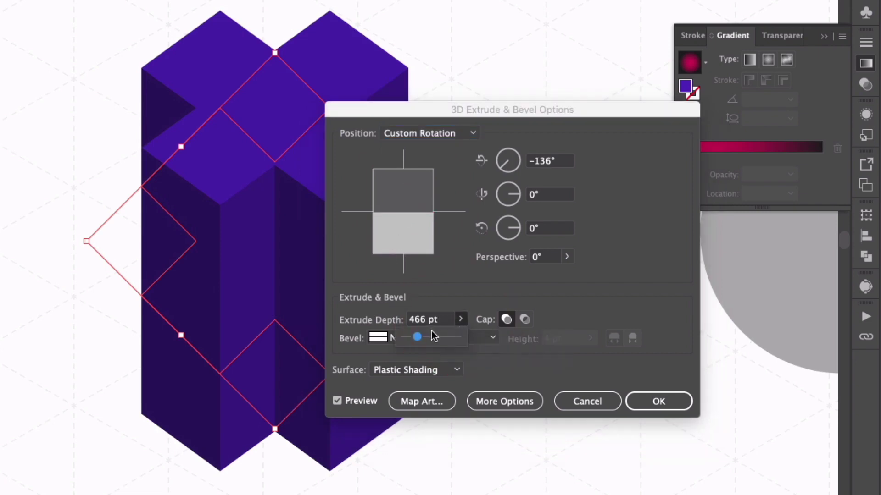
{"action": "left_click_drag", "start_coordinate": [417, 339], "coordinate": [416, 338]}
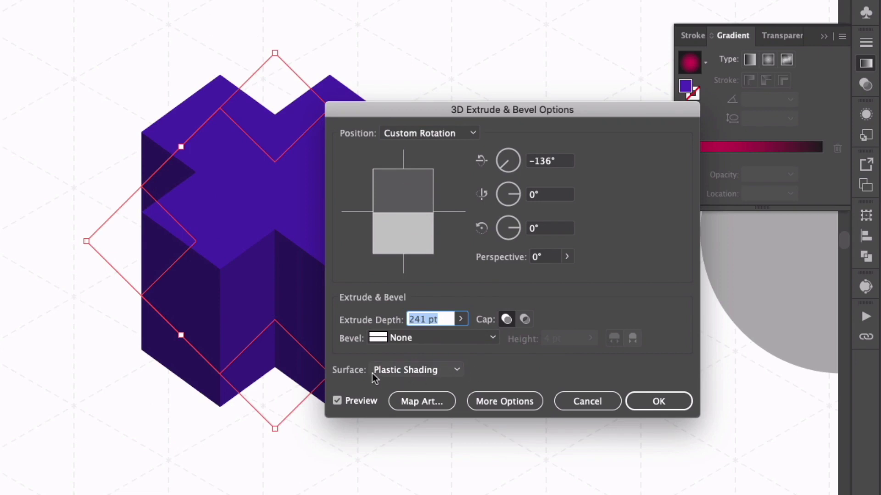
Step: Try Wireframe and Diffuse shading, then keep Plastic Shading and apply the extrusion
{"action": "left_click", "coordinate": [454, 371]}
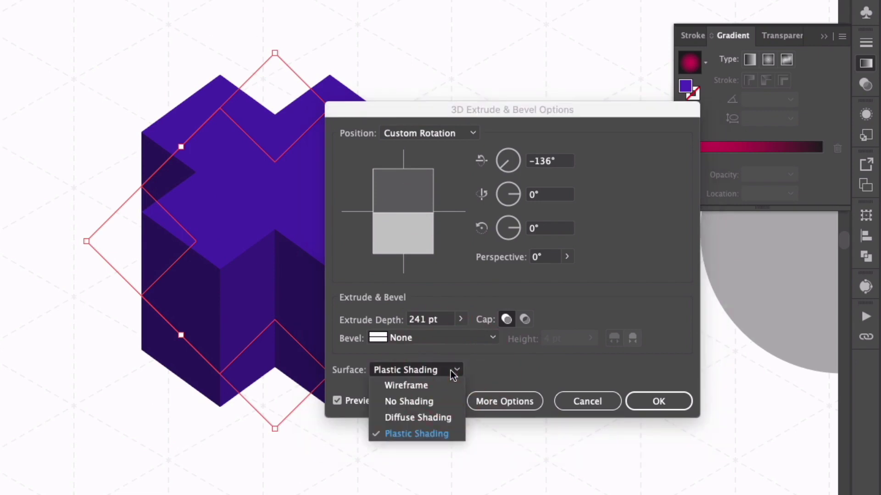
{"action": "left_click", "coordinate": [449, 384]}
{"action": "left_click", "coordinate": [446, 370]}
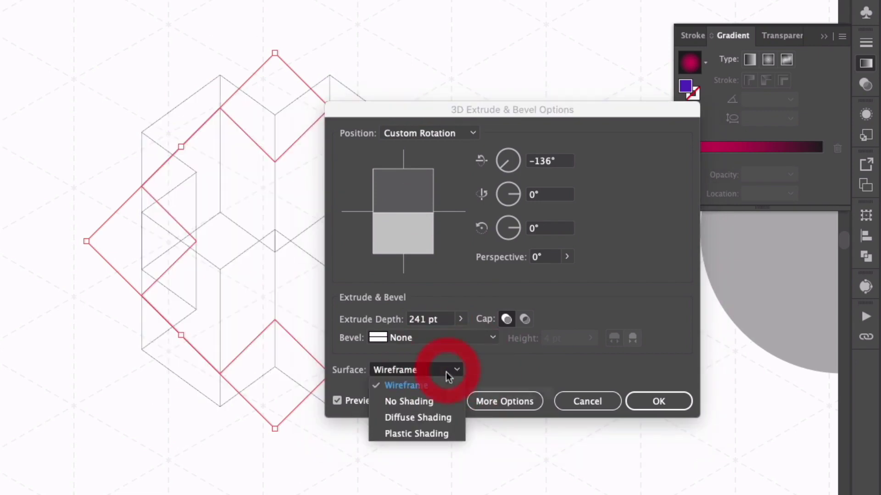
{"action": "left_click", "coordinate": [439, 417]}
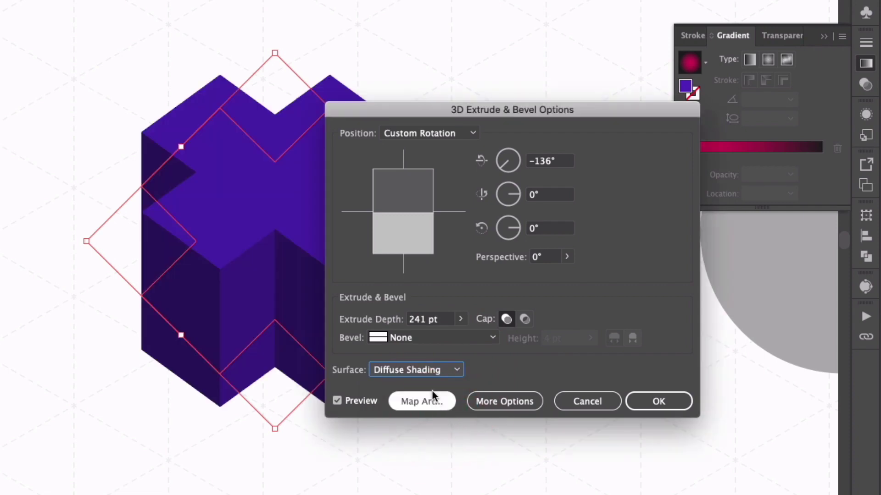
{"action": "left_click", "coordinate": [428, 369]}
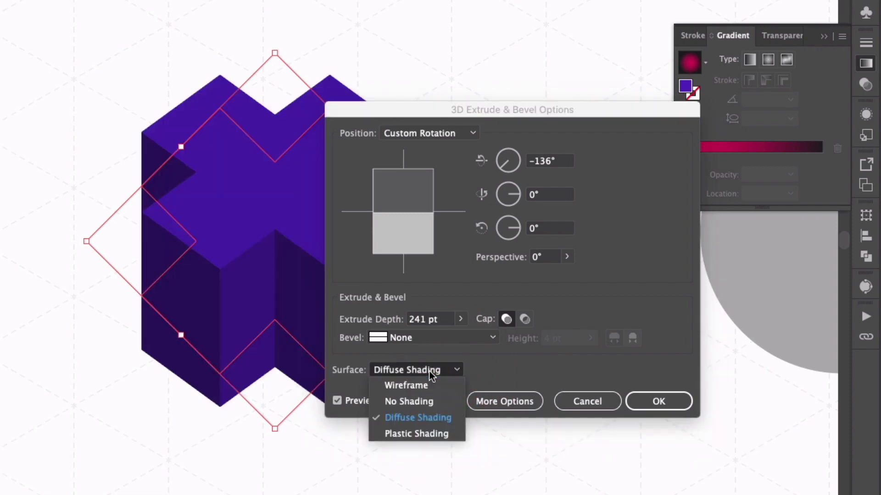
{"action": "left_click", "coordinate": [424, 434]}
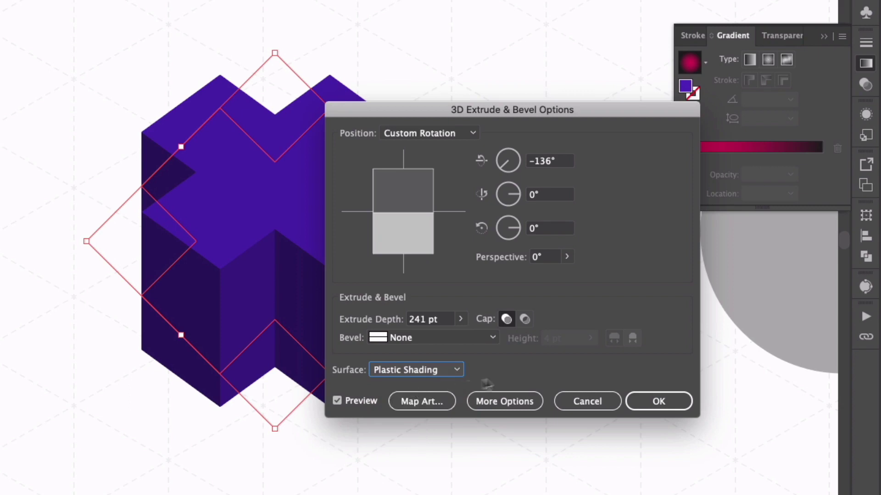
{"action": "left_click", "coordinate": [644, 400]}
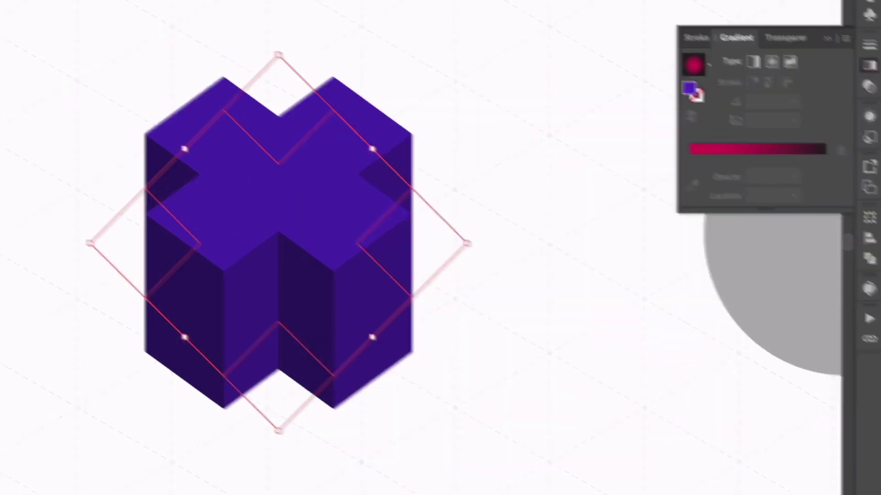
Step: Expand the 3D block's appearance, deselect it, and pan over to the REVOLVE text
{"action": "left_click", "coordinate": [181, 8]}
{"action": "left_click", "coordinate": [230, 180]}
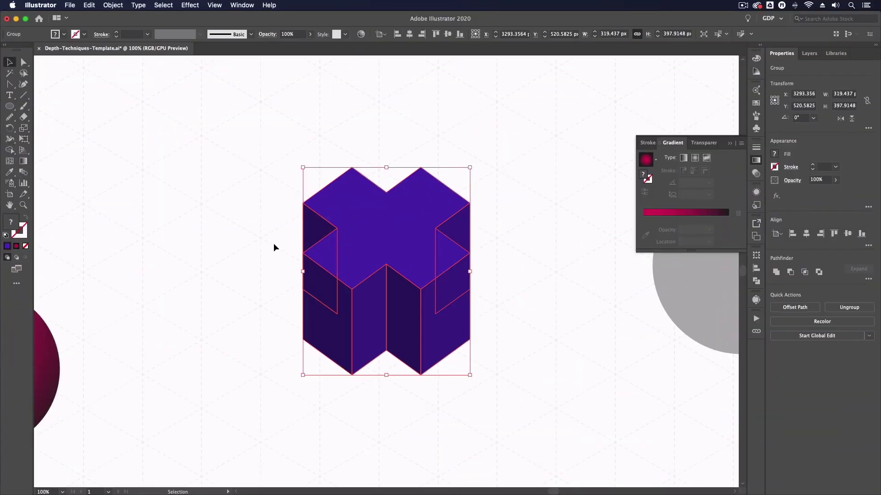
{"action": "left_click", "coordinate": [258, 265]}
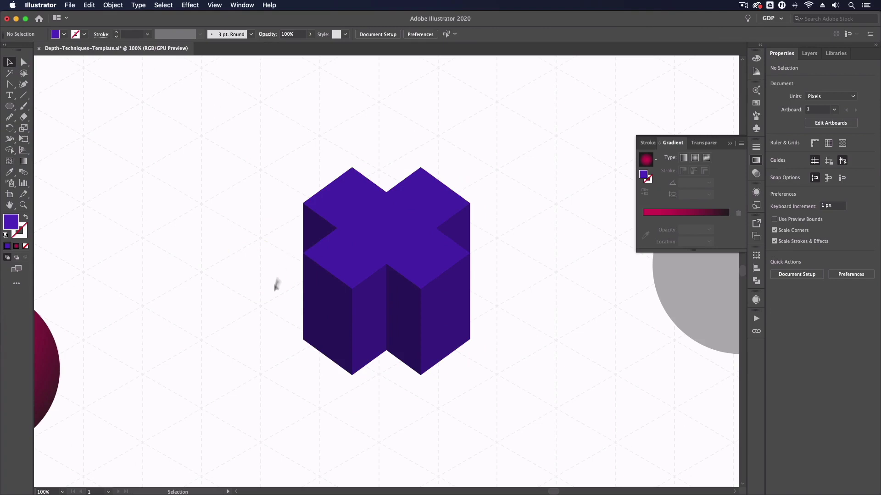
{"action": "left_click_drag", "start_coordinate": [555, 325], "coordinate": [128, 321]}
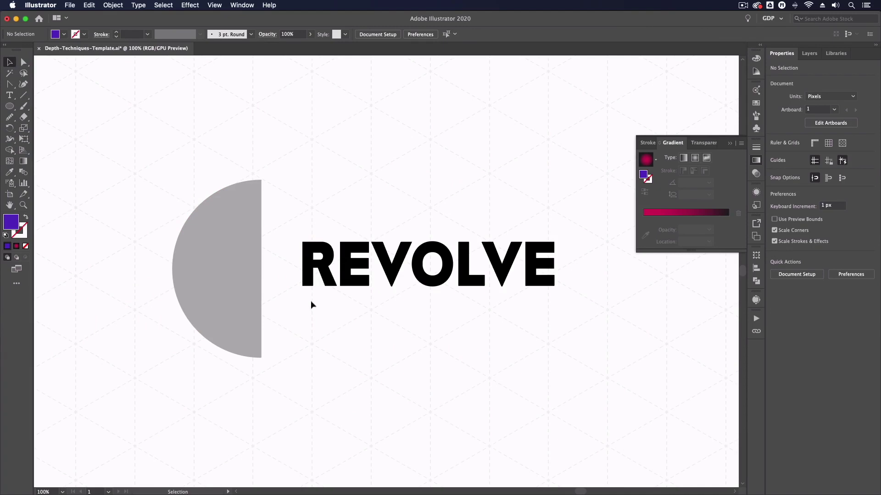
Step: Save REVOLVE as a new static Graphic symbol, then delete its instance from the artboard
{"action": "left_click", "coordinate": [397, 279]}
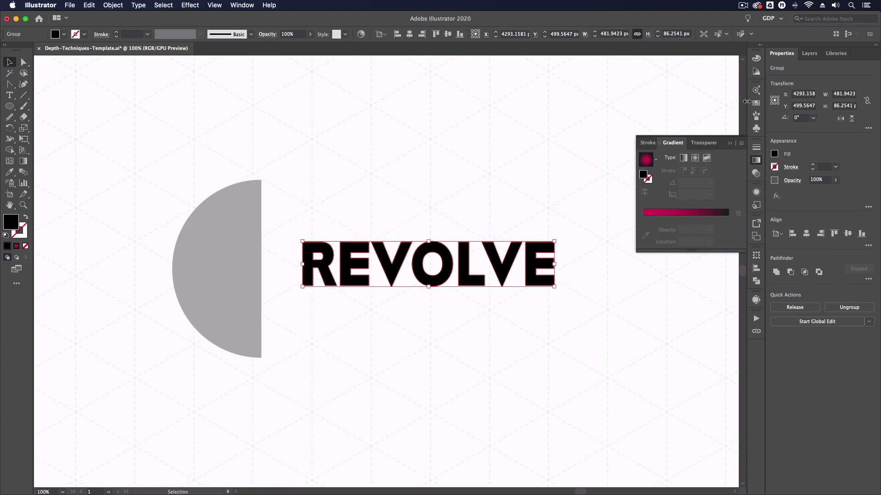
{"action": "left_click", "coordinate": [756, 128]}
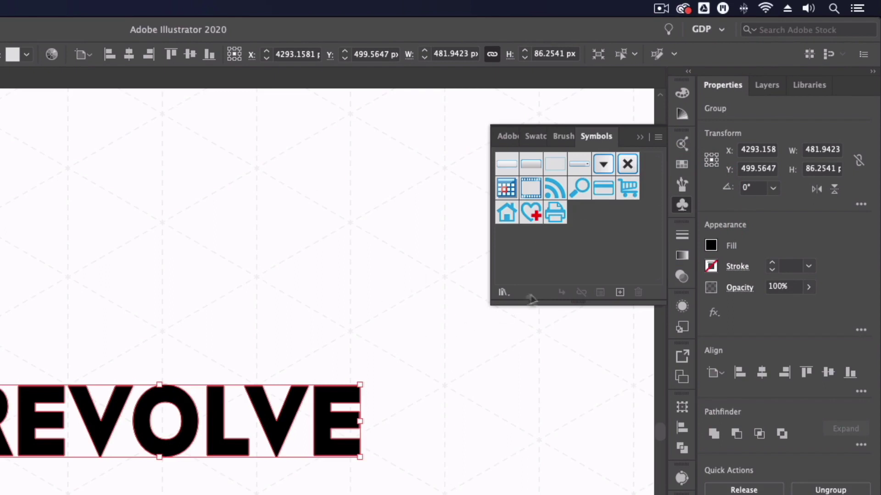
{"action": "left_click", "coordinate": [618, 292]}
{"action": "left_click", "coordinate": [414, 199]}
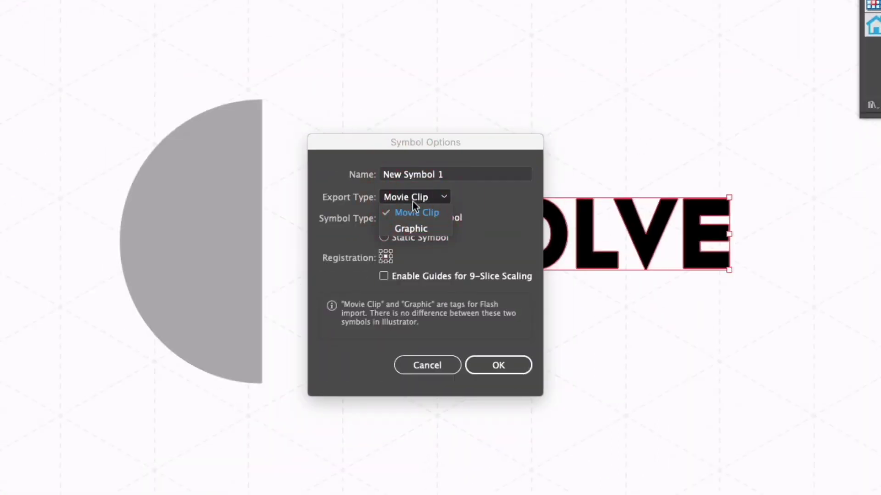
{"action": "left_click", "coordinate": [409, 228]}
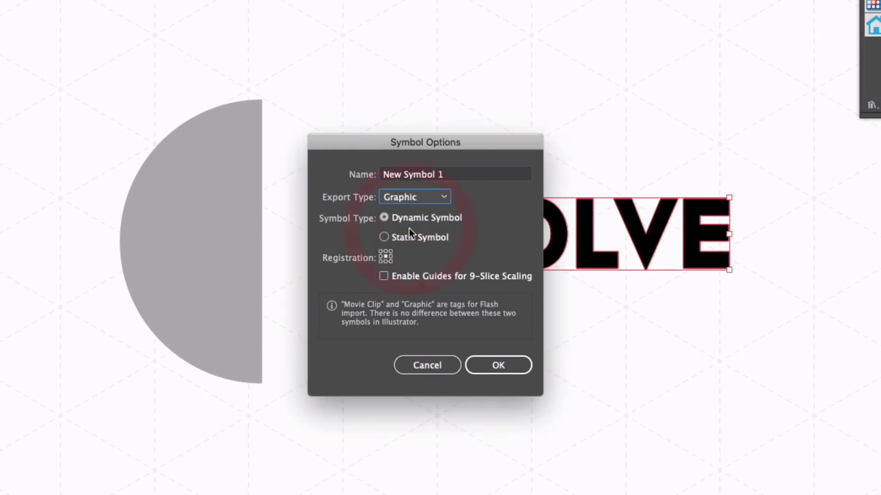
{"action": "left_click", "coordinate": [383, 238]}
{"action": "left_click", "coordinate": [499, 365]}
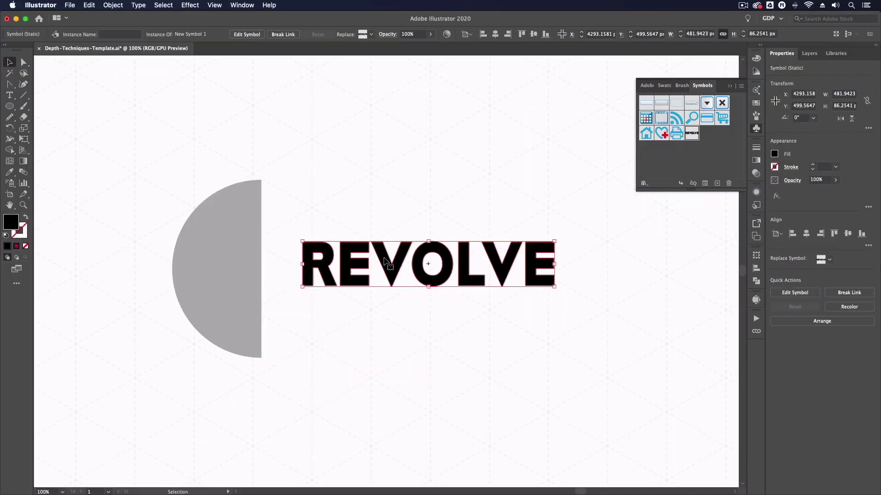
{"action": "left_click_drag", "start_coordinate": [384, 260], "coordinate": [404, 260]}
{"action": "key", "text": "Delete"}
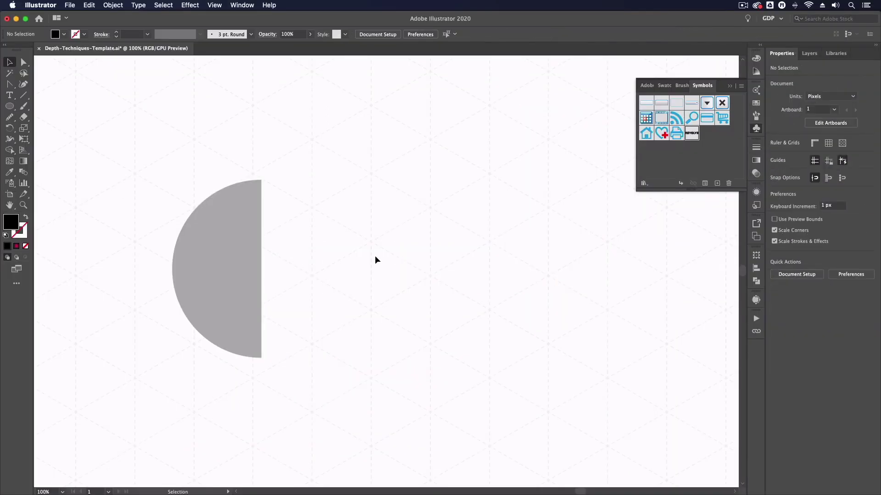
Step: Apply Effect > 3D > Revolve to the grey half-circle, offset from its Right Edge
{"action": "left_click", "coordinate": [244, 235]}
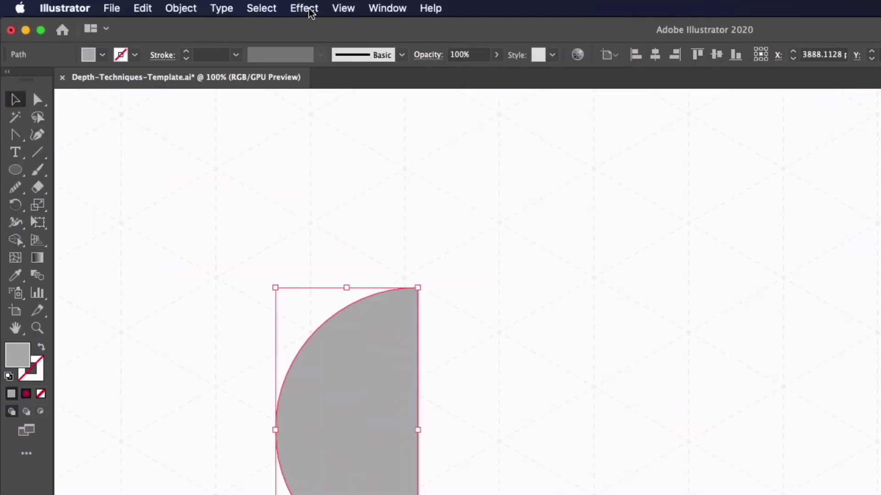
{"action": "left_click", "coordinate": [190, 5]}
{"action": "mouse_move", "coordinate": [205, 60]}
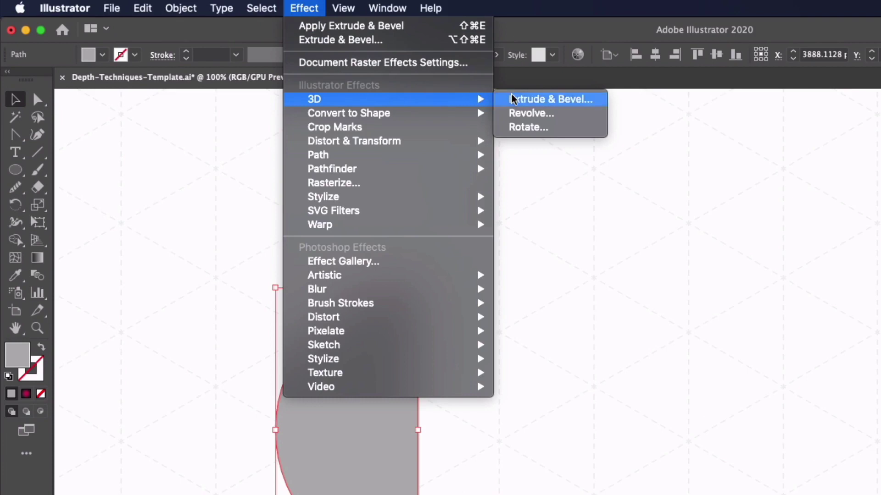
{"action": "left_click", "coordinate": [529, 112]}
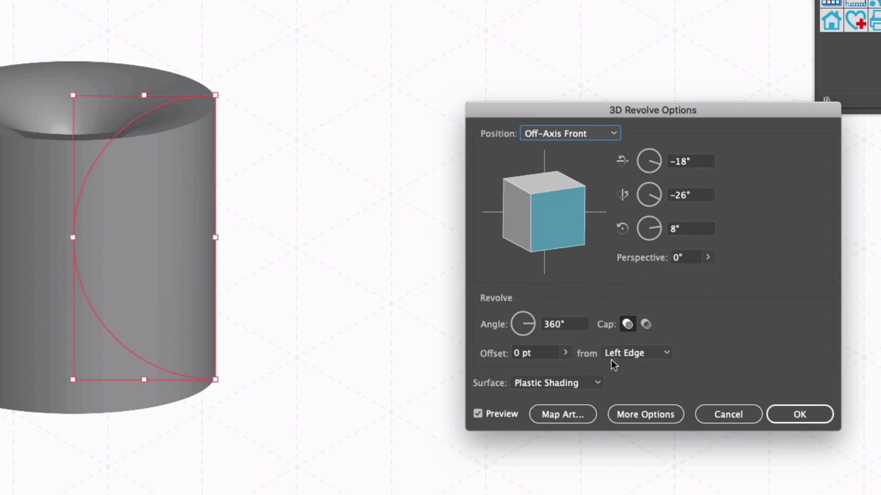
{"action": "left_click", "coordinate": [666, 355]}
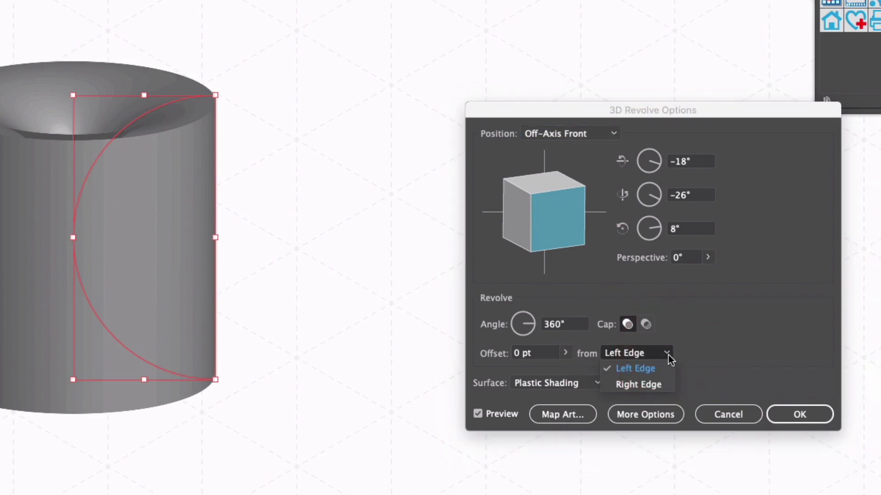
{"action": "left_click", "coordinate": [659, 383]}
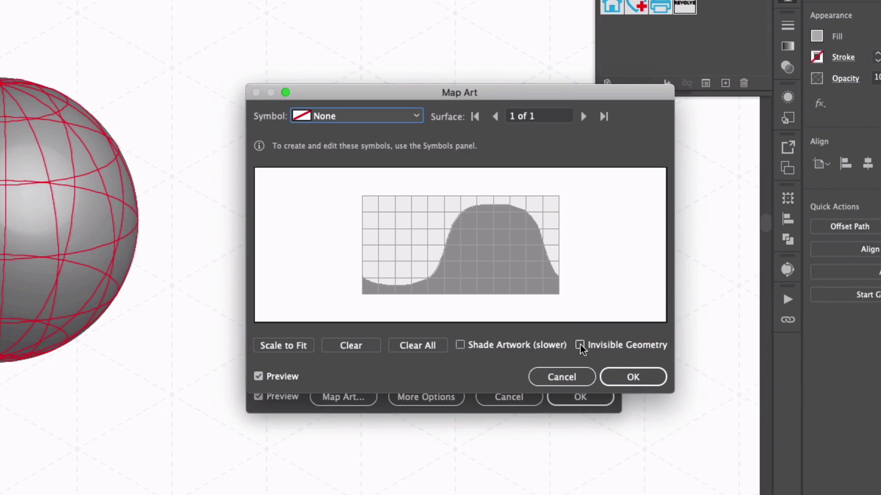
Step: In Map Art, enable Invisible Geometry, map New Symbol 1 (REVOLVE), and shift it left
{"action": "left_click", "coordinate": [580, 346]}
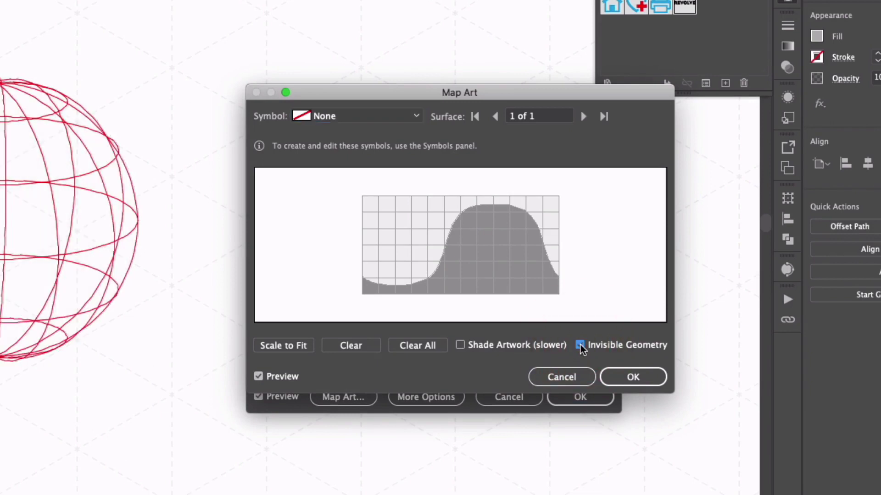
{"action": "left_click", "coordinate": [399, 120]}
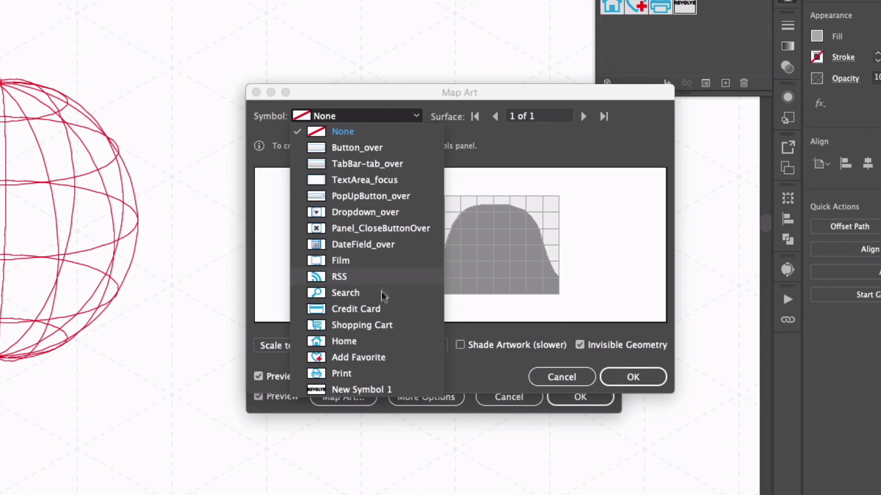
{"action": "left_click", "coordinate": [369, 389]}
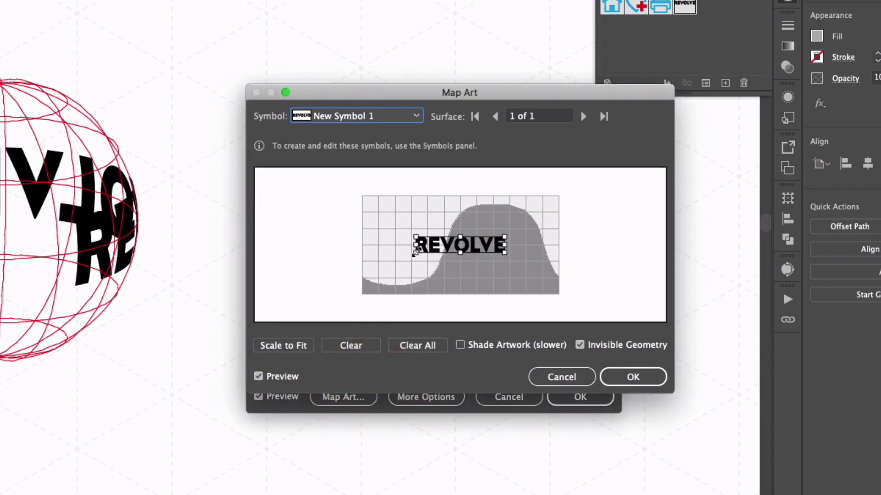
{"action": "left_click_drag", "start_coordinate": [447, 245], "coordinate": [393, 243]}
Step: Confirm the symbol mapping, tilt the sphere to a custom angle, and apply the revolve
{"action": "left_click", "coordinate": [631, 376]}
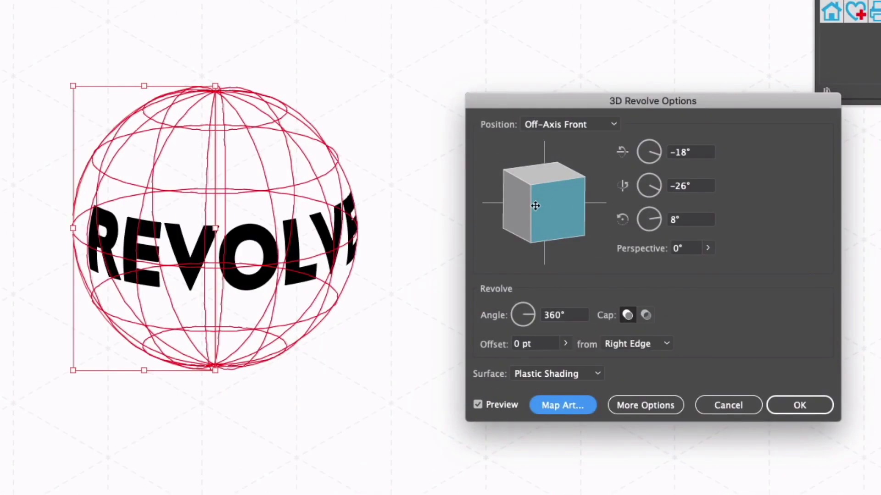
{"action": "left_click_drag", "start_coordinate": [532, 209], "coordinate": [530, 234]}
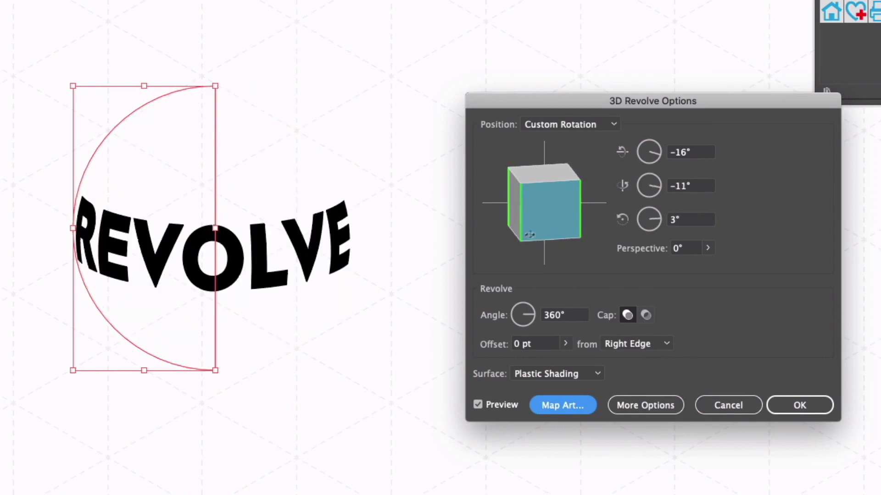
{"action": "left_click", "coordinate": [799, 406]}
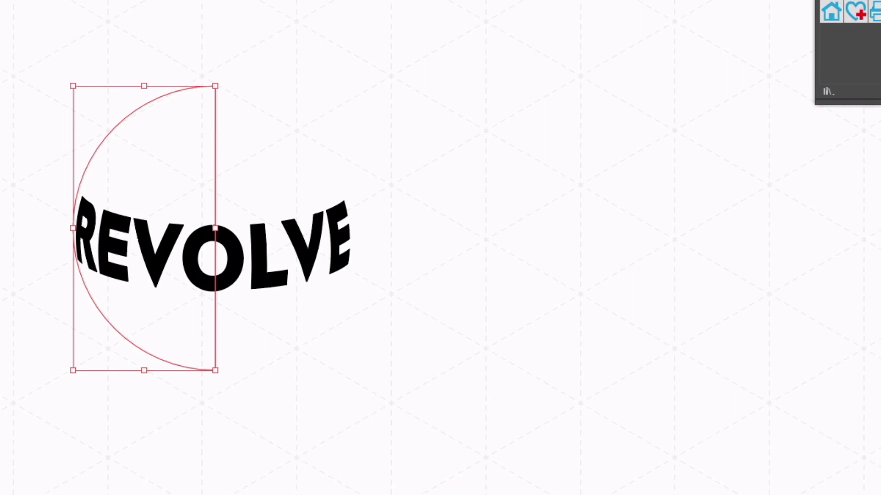
Step: Expand the revolve's appearance, ungroup it, and release the clipping mask around the lettering
{"action": "left_click", "coordinate": [181, 8]}
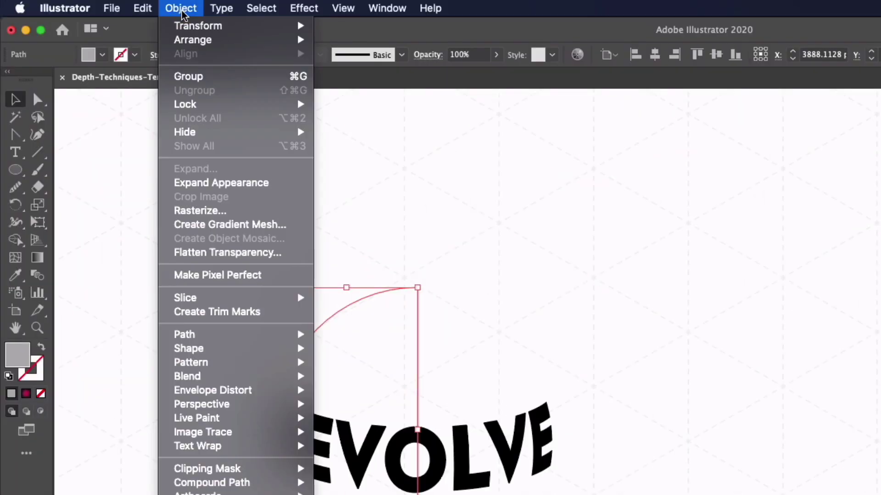
{"action": "left_click", "coordinate": [205, 184]}
{"action": "right_click", "coordinate": [363, 447]}
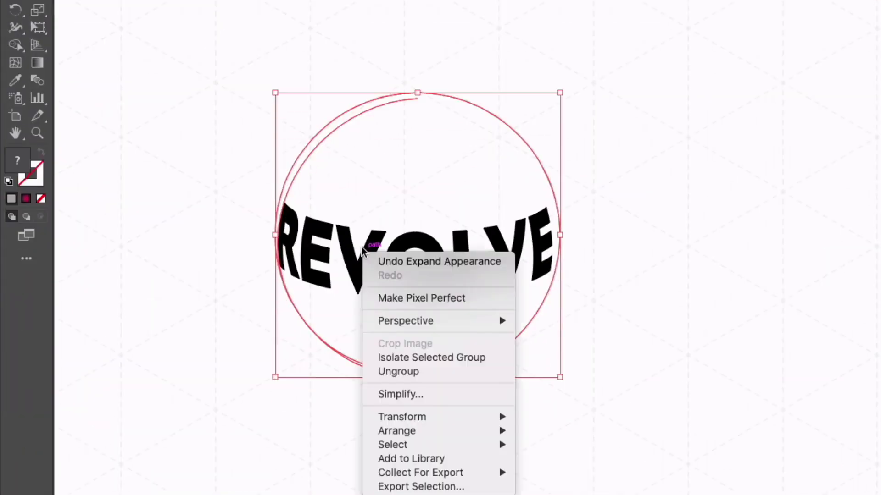
{"action": "left_click", "coordinate": [425, 377]}
{"action": "right_click", "coordinate": [363, 261]}
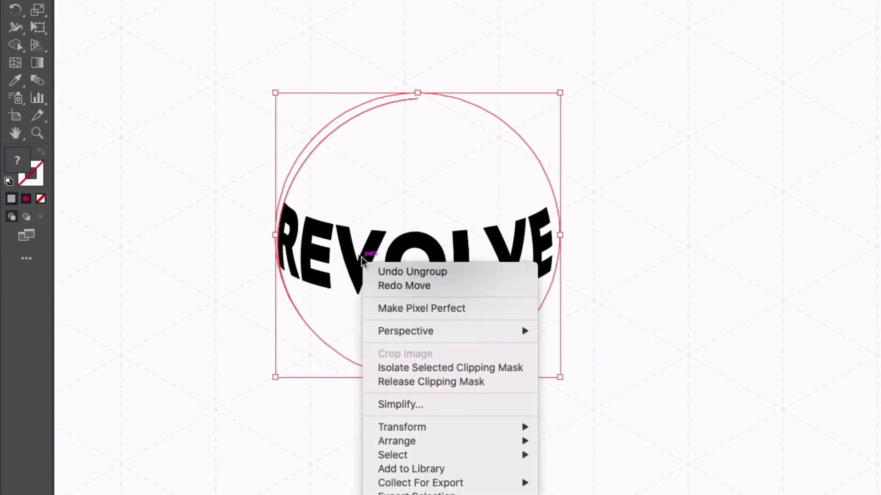
{"action": "left_click", "coordinate": [398, 385]}
{"action": "left_click", "coordinate": [318, 251]}
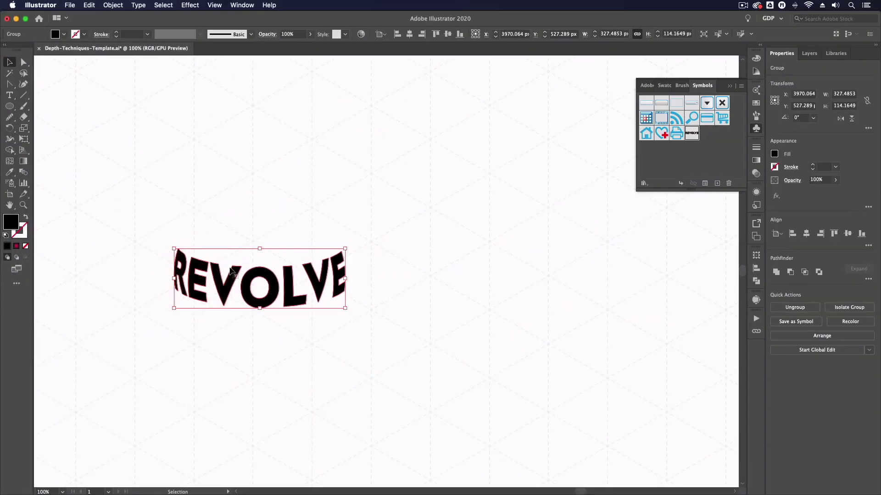
Step: Zoom out to find the phone illustration, zoom in, and drag it left
{"action": "left_click", "coordinate": [147, 251]}
{"action": "key", "text": "cmd+minus"}
{"action": "left_click_drag", "start_coordinate": [429, 265], "coordinate": [264, 271]}
{"action": "left_click", "coordinate": [393, 256]}
{"action": "key", "text": "cmd+plus"}
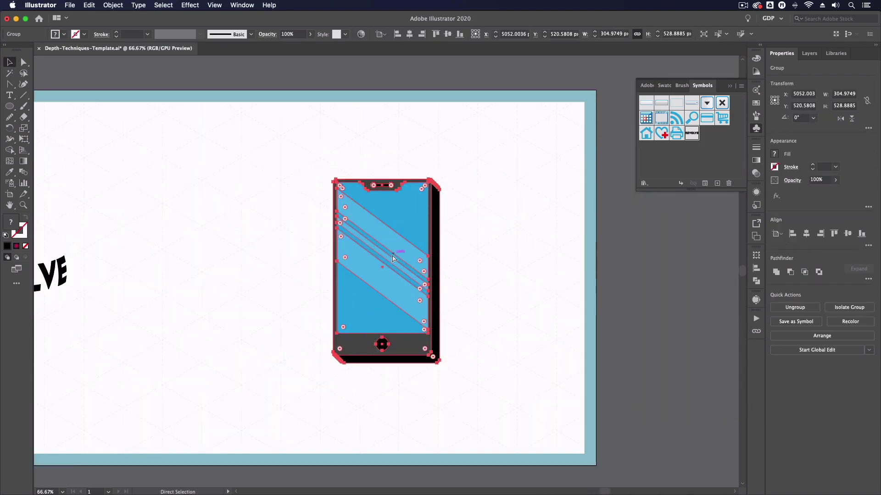
{"action": "key", "text": "cmd+plus"}
{"action": "left_click_drag", "start_coordinate": [368, 287], "coordinate": [241, 276]}
{"action": "left_click", "coordinate": [361, 240]}
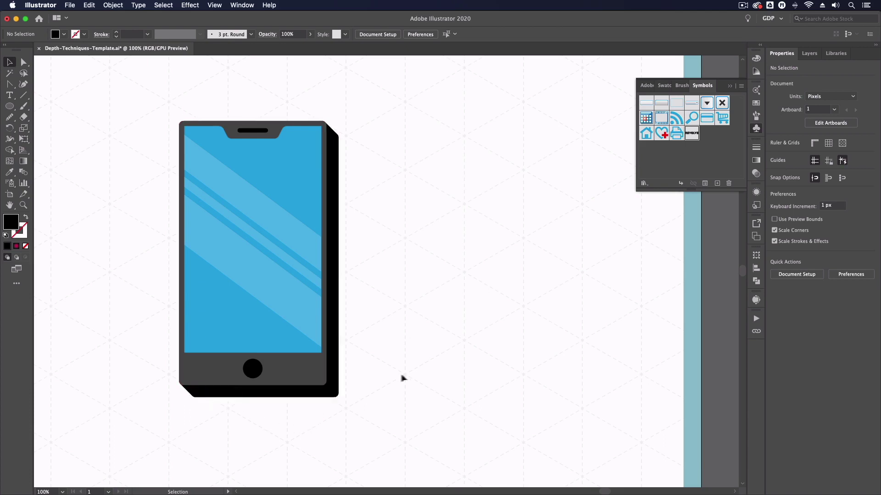
{"action": "left_click", "coordinate": [254, 304]}
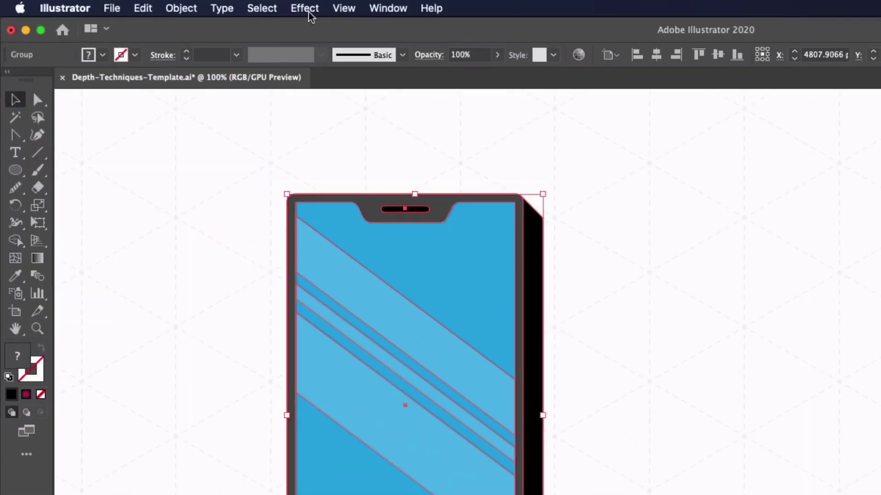
Step: Apply Effect > 3D > Rotate to the phone with the Isometric Top position
{"action": "left_click", "coordinate": [190, 5]}
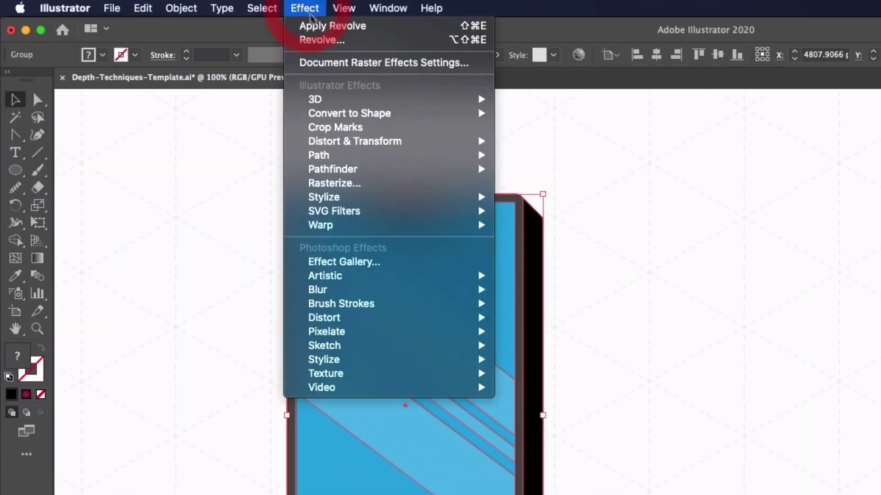
{"action": "mouse_move", "coordinate": [245, 62]}
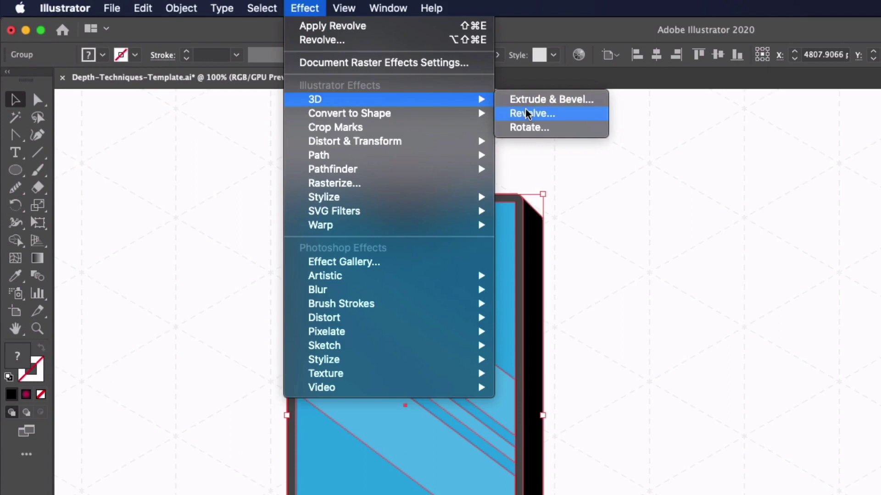
{"action": "left_click", "coordinate": [529, 129]}
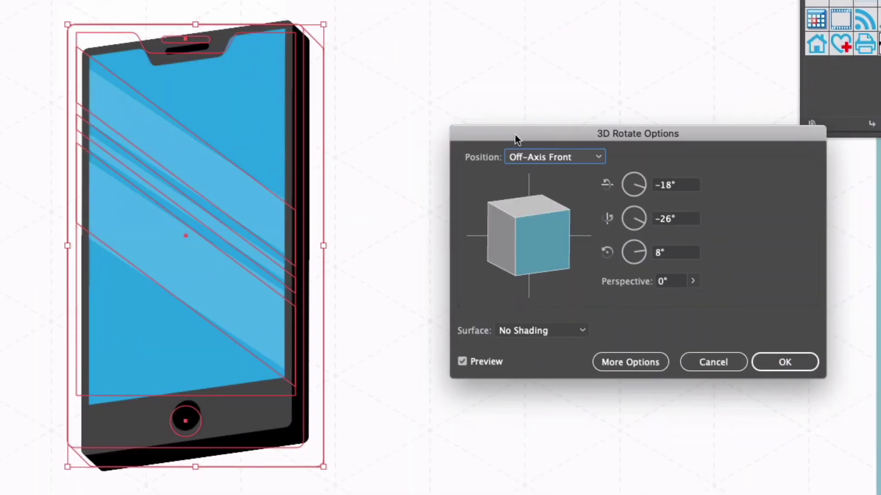
{"action": "left_click", "coordinate": [593, 159]}
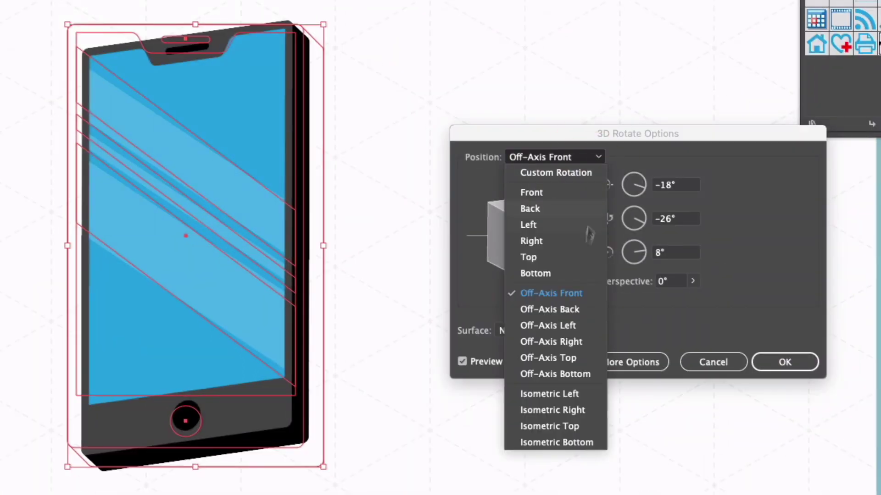
{"action": "left_click", "coordinate": [552, 426]}
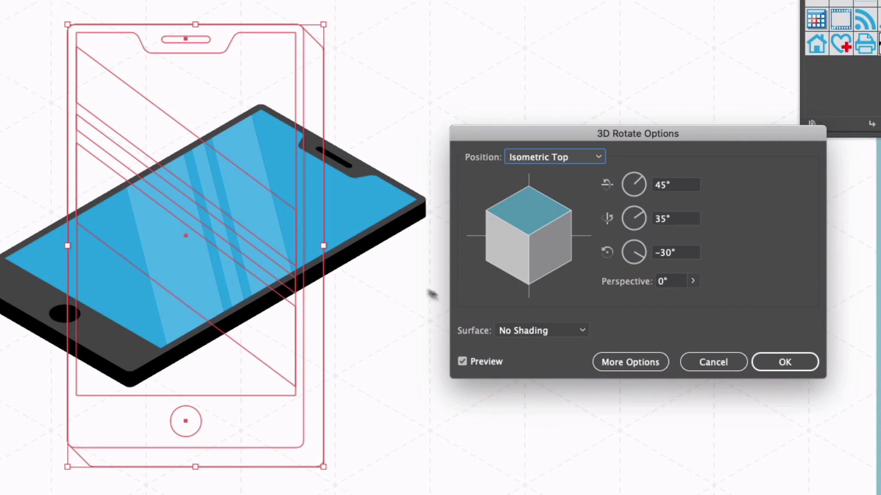
{"action": "left_click", "coordinate": [784, 362]}
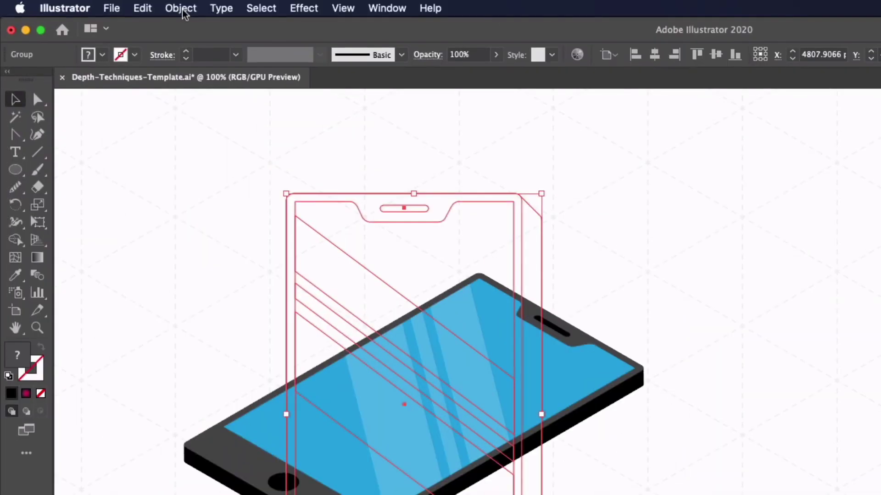
Step: Expand the rotated phone's appearance into flat artwork and deselect it
{"action": "left_click", "coordinate": [182, 10]}
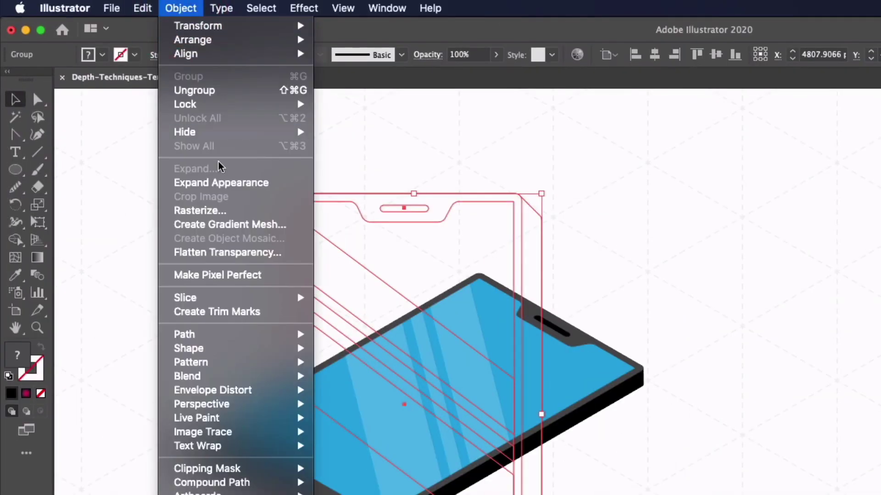
{"action": "left_click", "coordinate": [216, 180]}
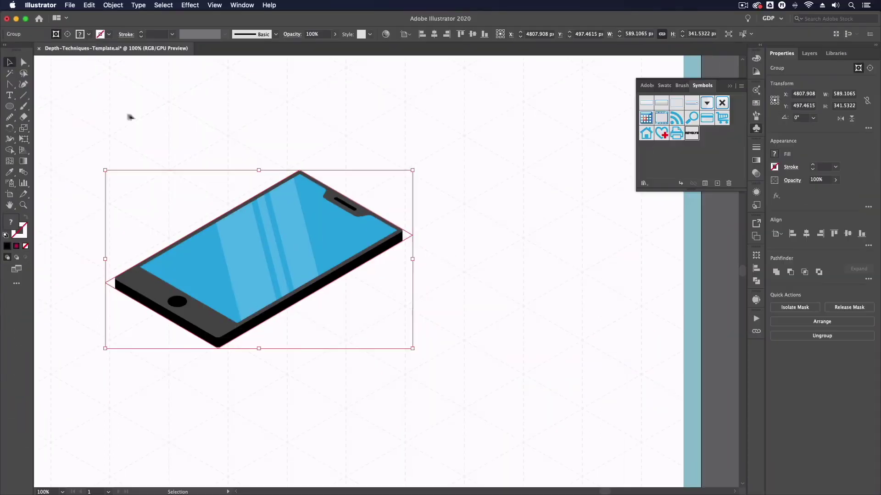
{"action": "left_click", "coordinate": [130, 99]}
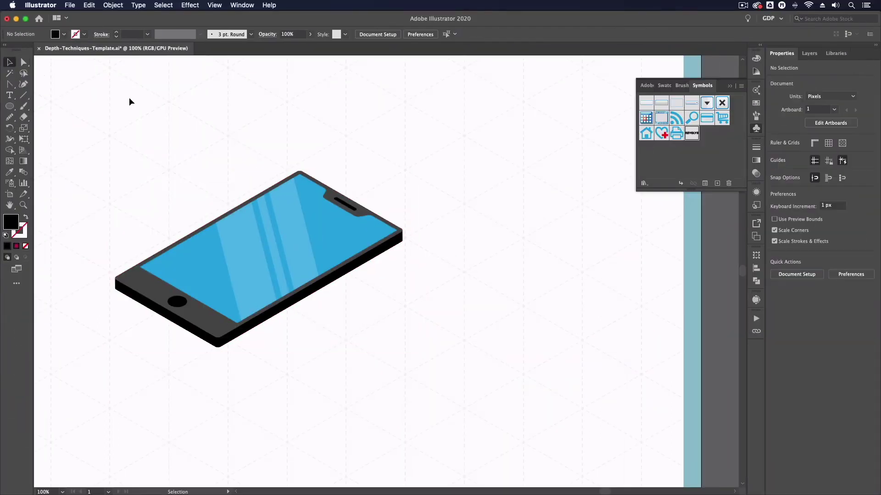
Step: Fit the whole artboard in the window (Cmd+0) to show all six depth examples
{"action": "key", "text": "super+0"}
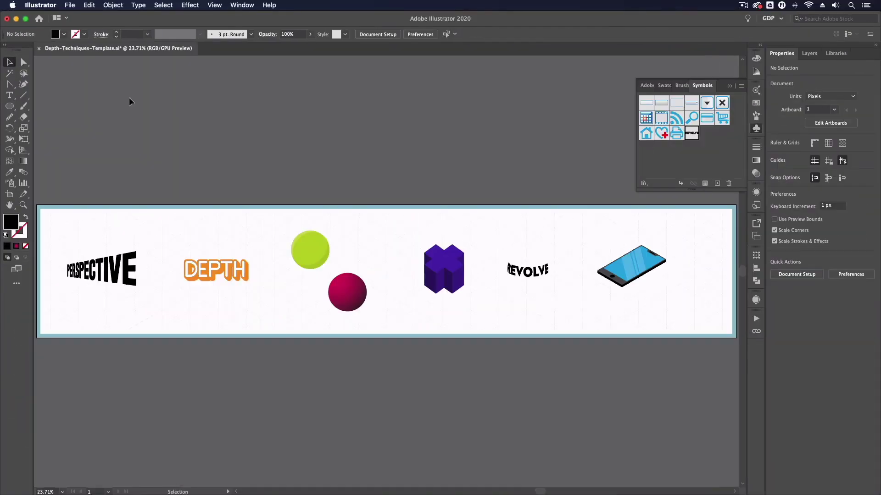